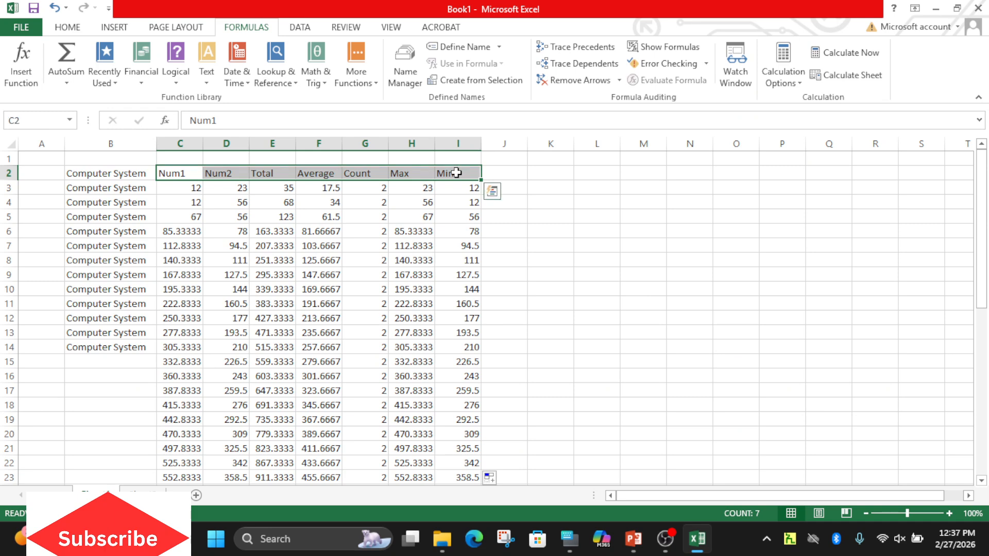
# Make the column headers in C2:I2 bold and set their font size to 16.
pyautogui.click(67, 27)
pyautogui.click(124, 74)
pyautogui.click(223, 53)
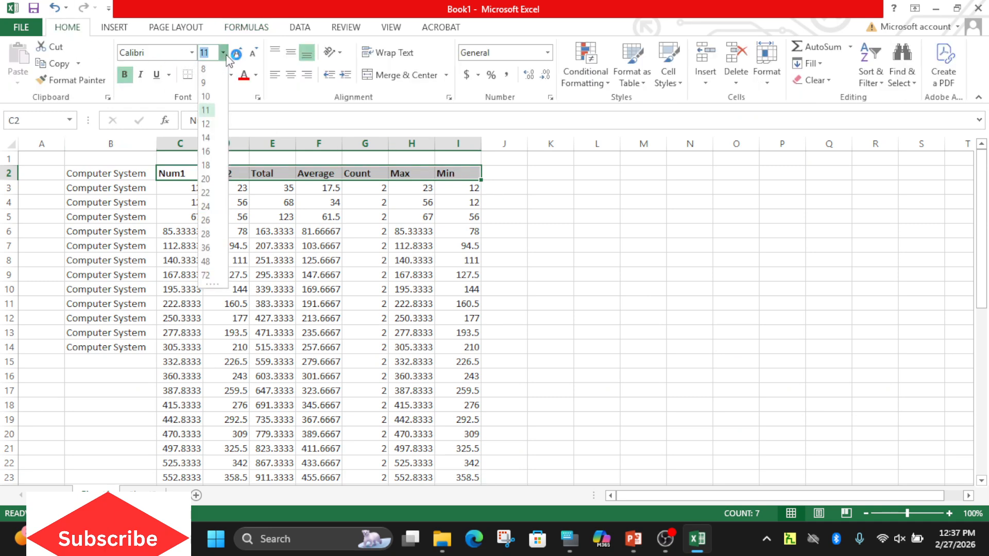
pyautogui.click(209, 192)
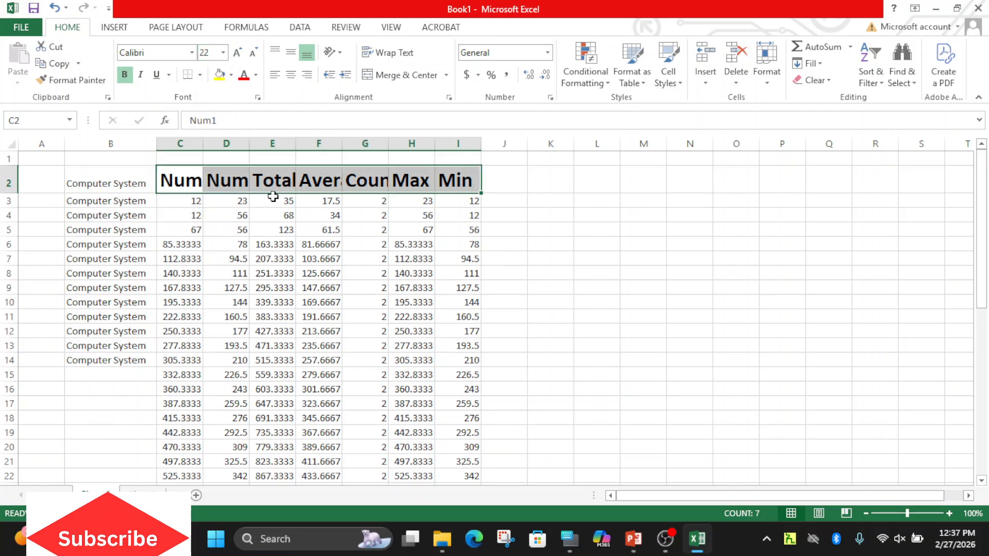
pyautogui.click(223, 53)
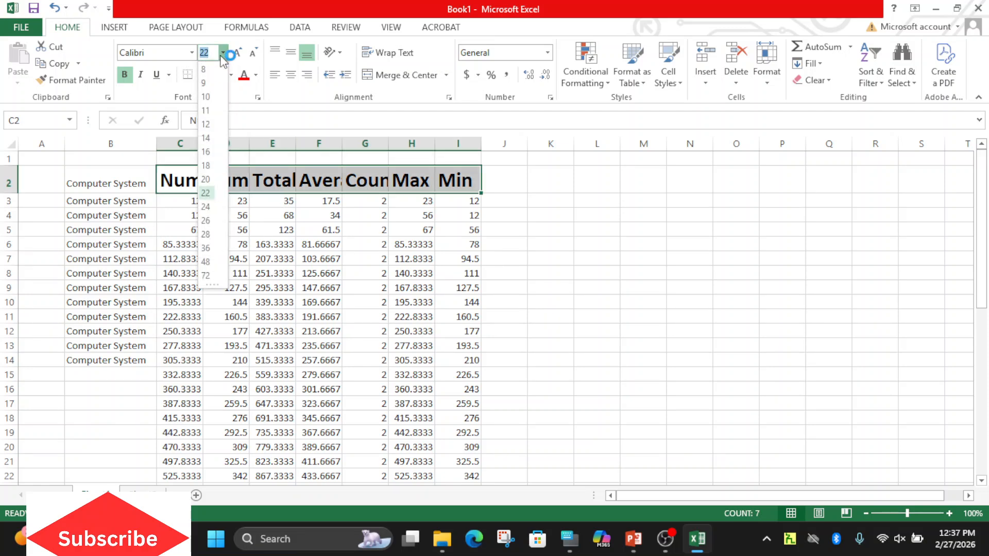
pyautogui.click(261, 199)
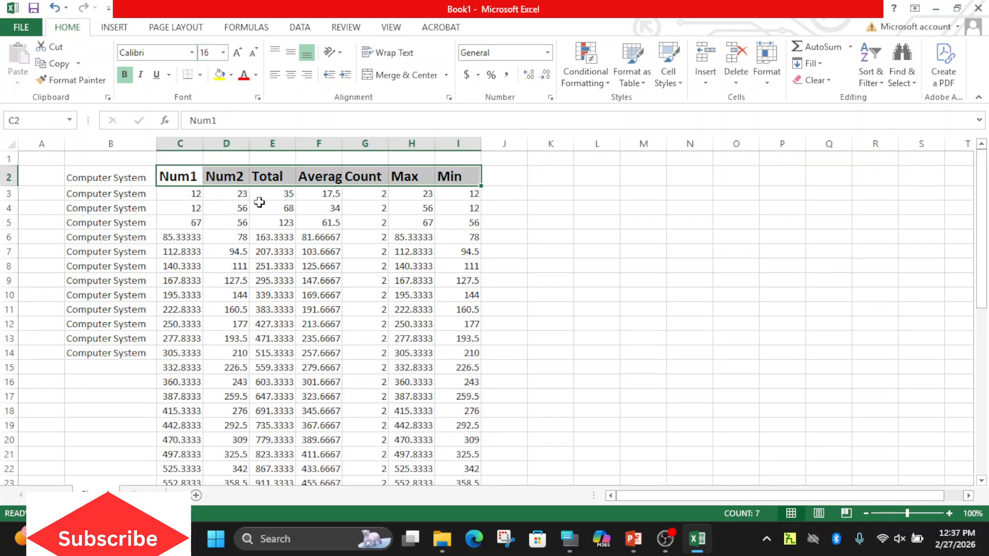
# Delete the empty sheet row above the header row.
pyautogui.click(256, 208)
pyautogui.click(176, 158)
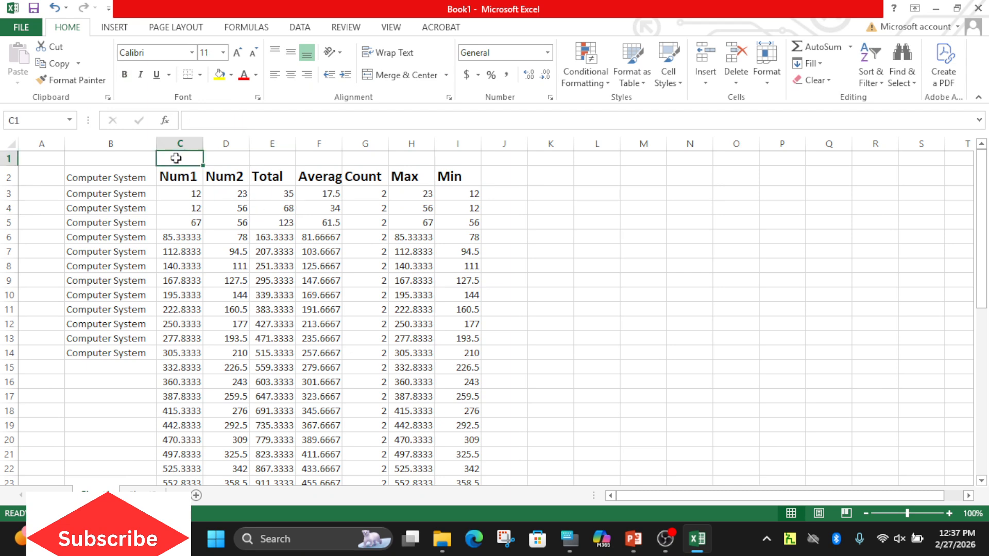
pyautogui.click(730, 82)
pyautogui.click(752, 117)
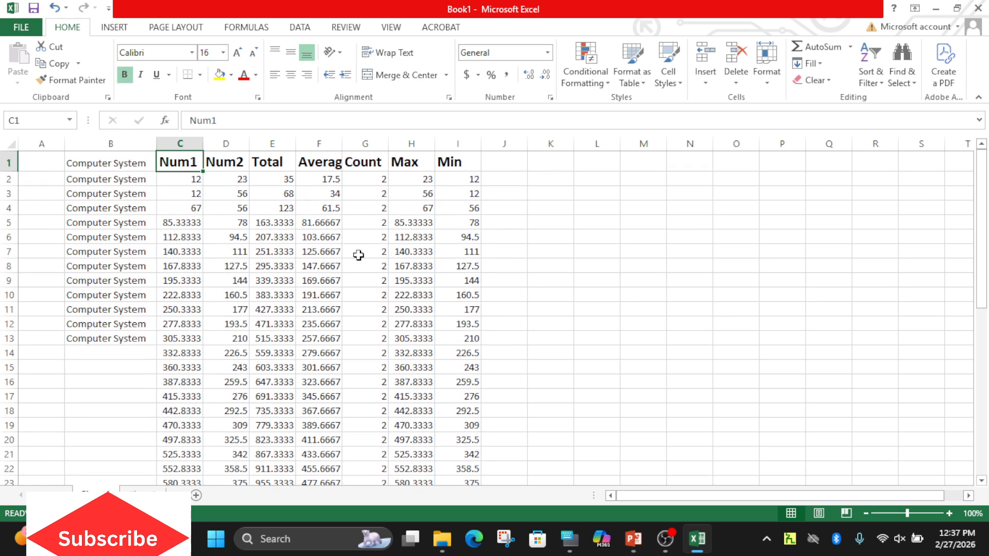
# Examine whether the header row stays in view while moving down through the table and back to the Num1 header.
pyautogui.press('Down')
pyautogui.press('Down')
pyautogui.press('Down')
pyautogui.press('Down')
pyautogui.press('Down')
pyautogui.press('Down')
pyautogui.press('Down')
pyautogui.press('Down')
pyautogui.press('Down')
pyautogui.press('Down')
pyautogui.press('Down')
pyautogui.press('Down')
pyautogui.press('Down')
pyautogui.press('Down')
pyautogui.press('Down')
pyautogui.press('Down')
pyautogui.press('Down')
pyautogui.press('Down')
pyautogui.press('Down')
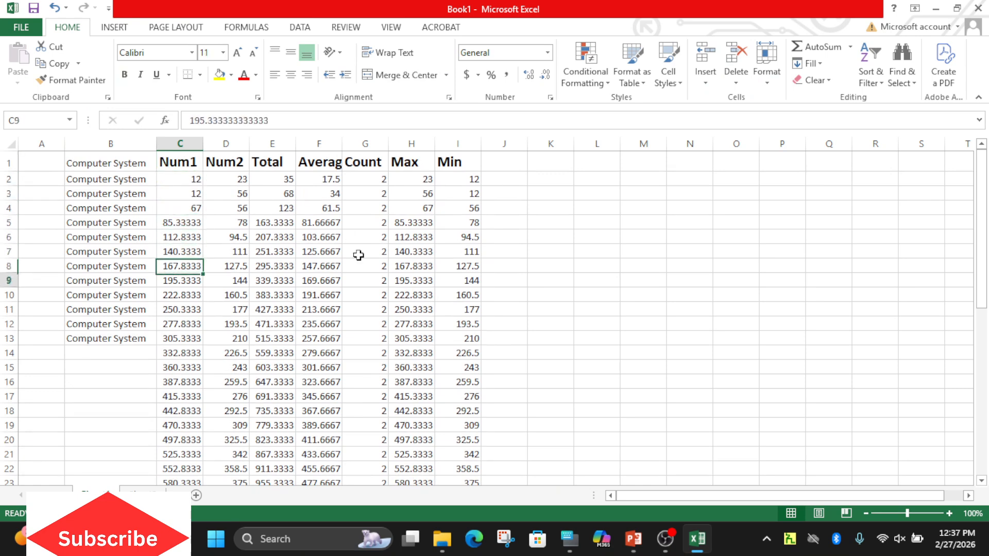
pyautogui.press('Down')
pyautogui.press('Down')
pyautogui.press('Down')
pyautogui.press('Down')
pyautogui.press('Down')
pyautogui.press('Down')
pyautogui.press('Up')
pyautogui.press('Up')
pyautogui.press('Up')
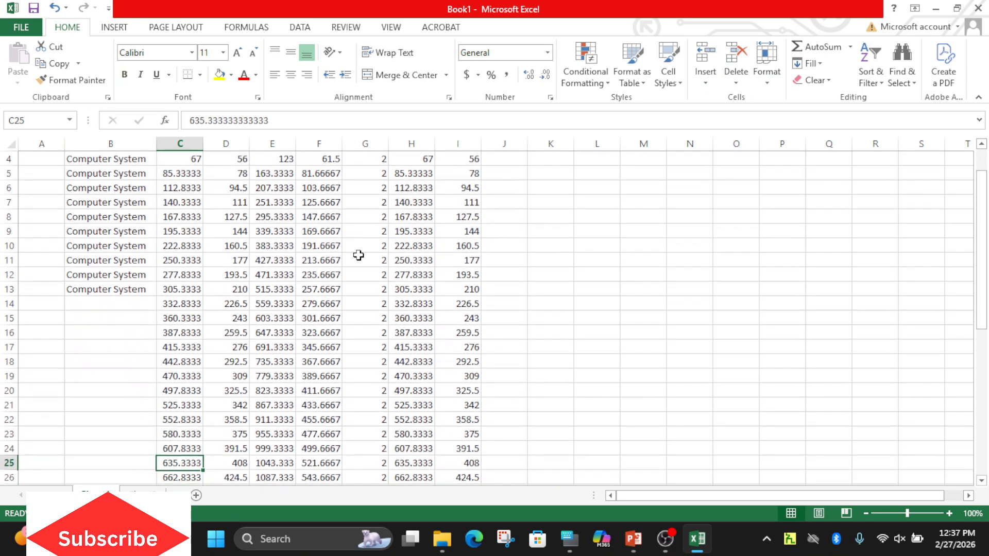
pyautogui.press('Up')
pyautogui.press('Up')
pyautogui.press('Up')
pyautogui.press('Up')
pyautogui.press('Up')
pyautogui.press('Up')
pyautogui.press('Up')
pyautogui.press('Up')
pyautogui.press('Up')
pyautogui.press('Up')
pyautogui.press('Up')
pyautogui.press('Up')
pyautogui.press('Up')
pyautogui.press('Up')
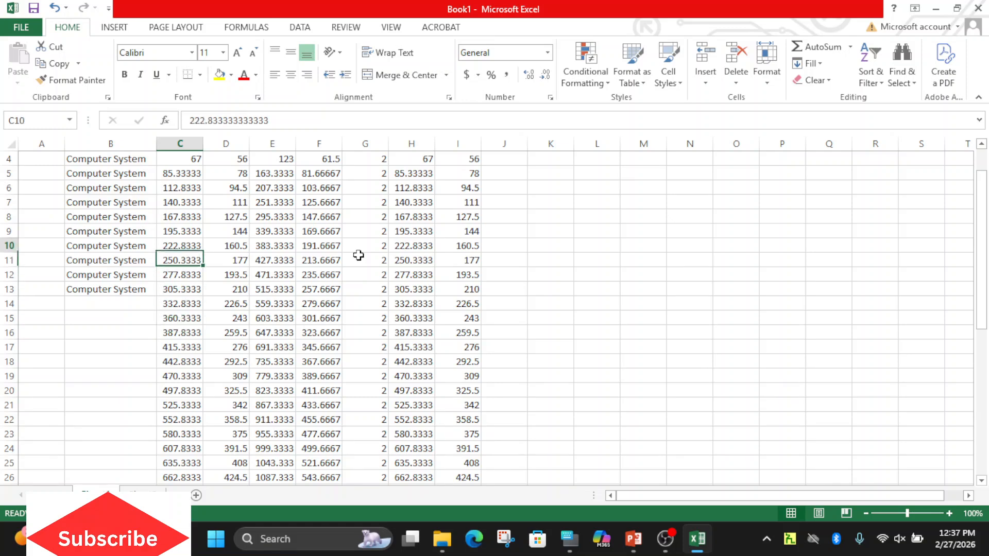
pyautogui.press('Up')
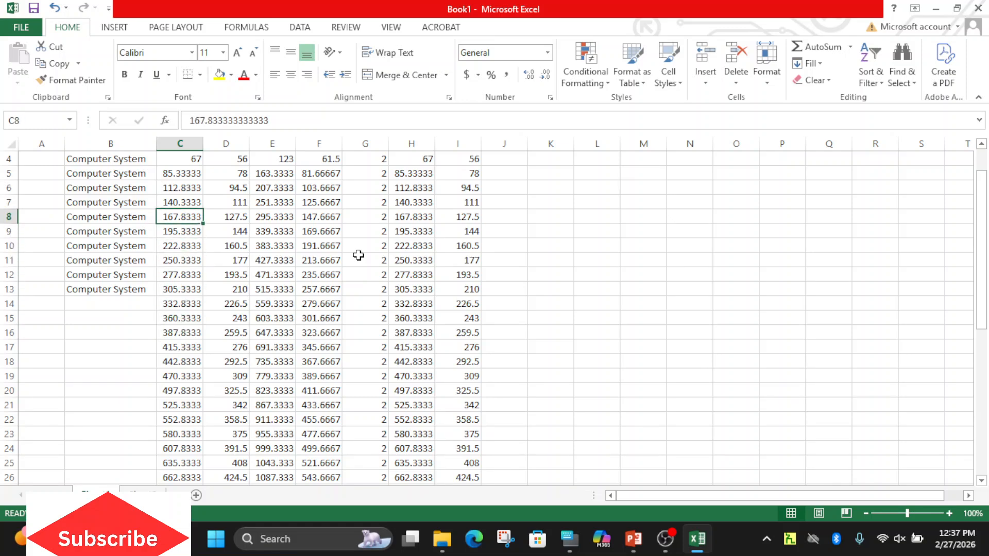
pyautogui.press('Right')
pyautogui.press('Right')
pyautogui.press('Right')
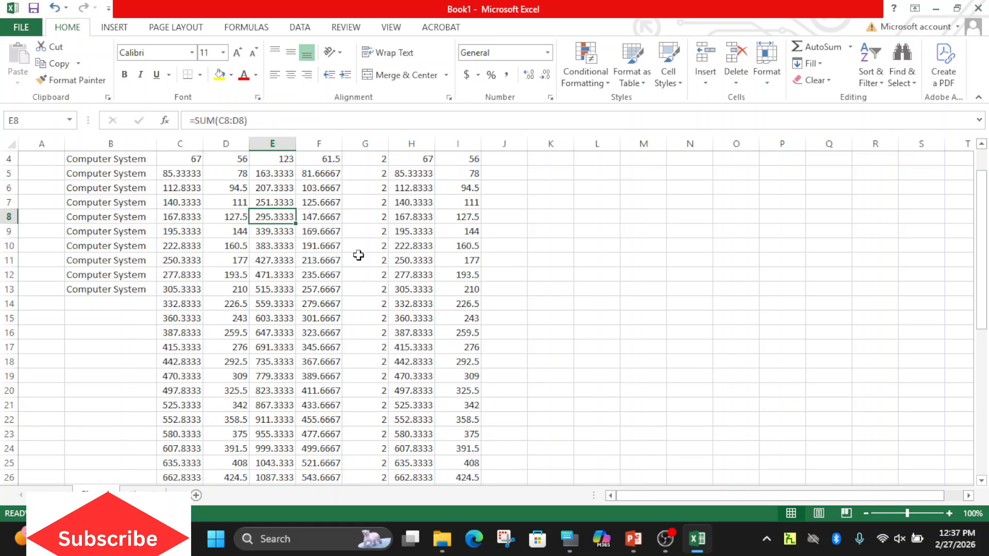
pyautogui.press('Left')
pyautogui.press('Left')
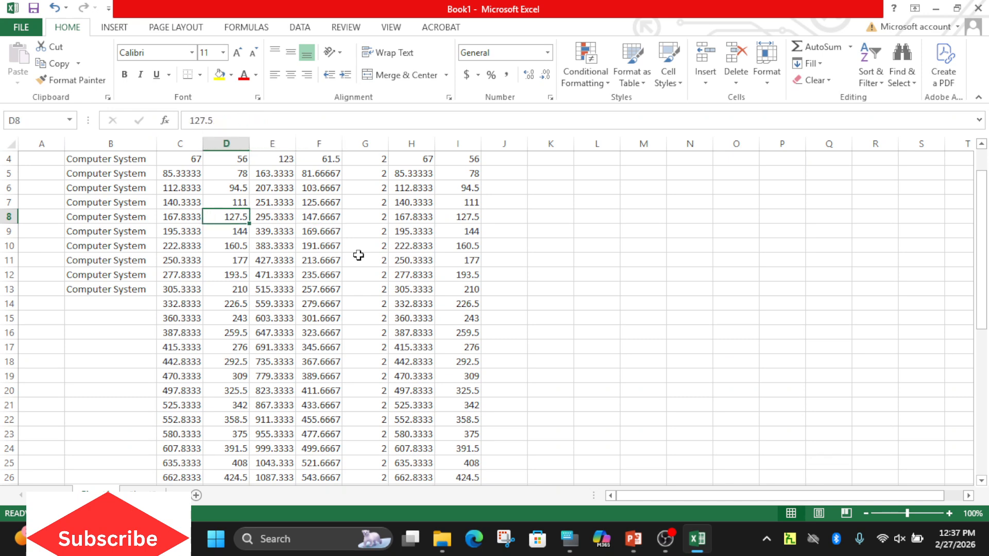
pyautogui.press('Left')
pyautogui.press('Up')
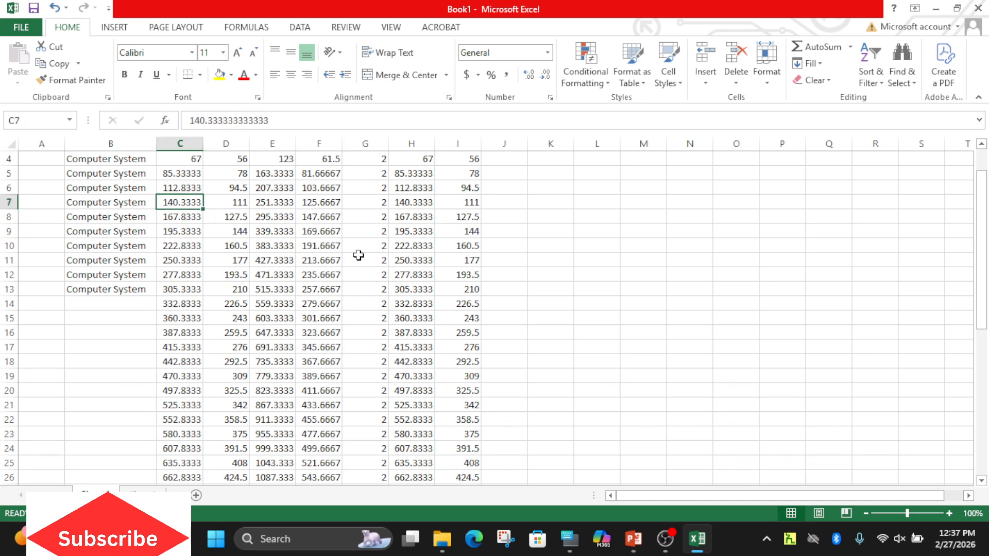
pyautogui.press('Up')
pyautogui.press('Up')
pyautogui.press('Up')
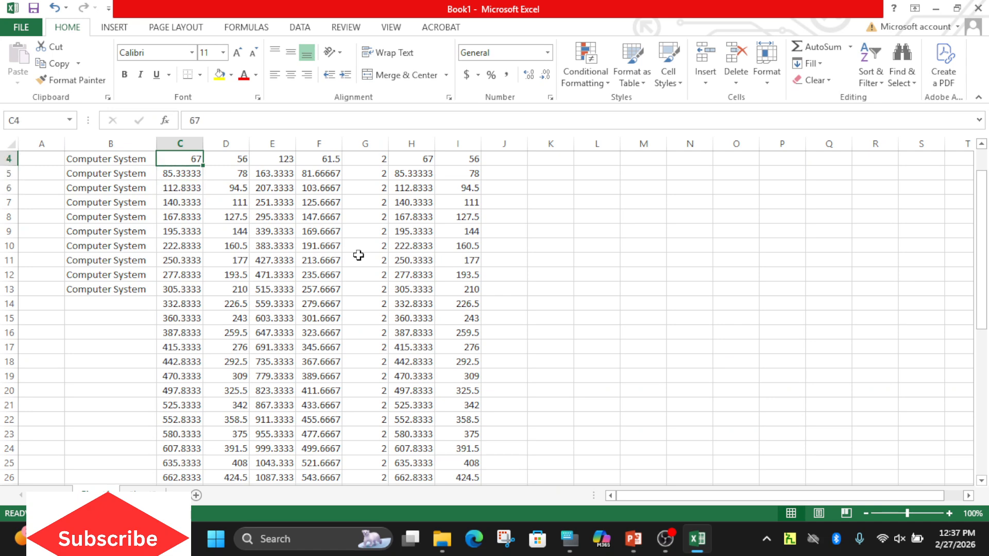
pyautogui.press('Up')
pyautogui.press('Up')
pyautogui.press('Up')
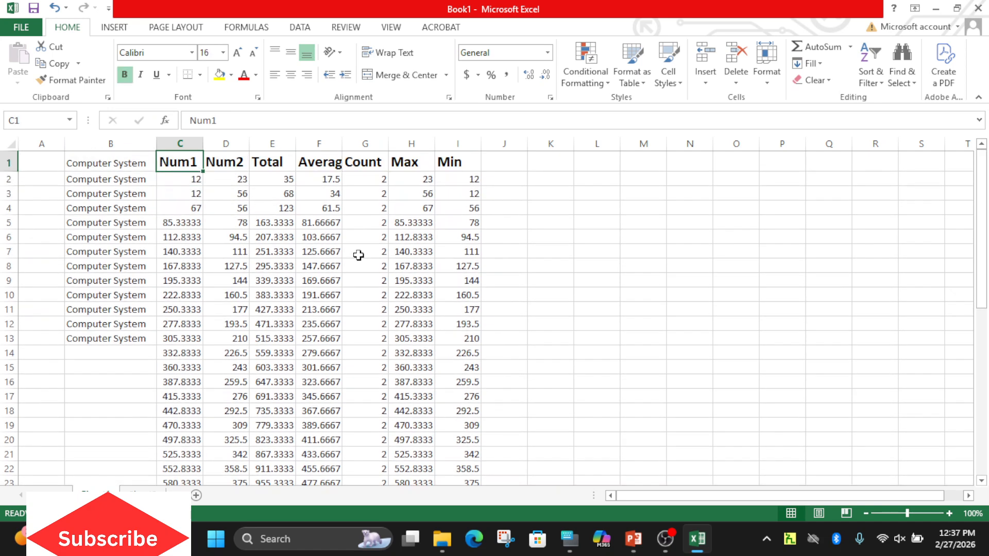
# Freeze the top row containing the column headers.
pyautogui.moveTo(186, 166); pyautogui.dragTo(465, 161)
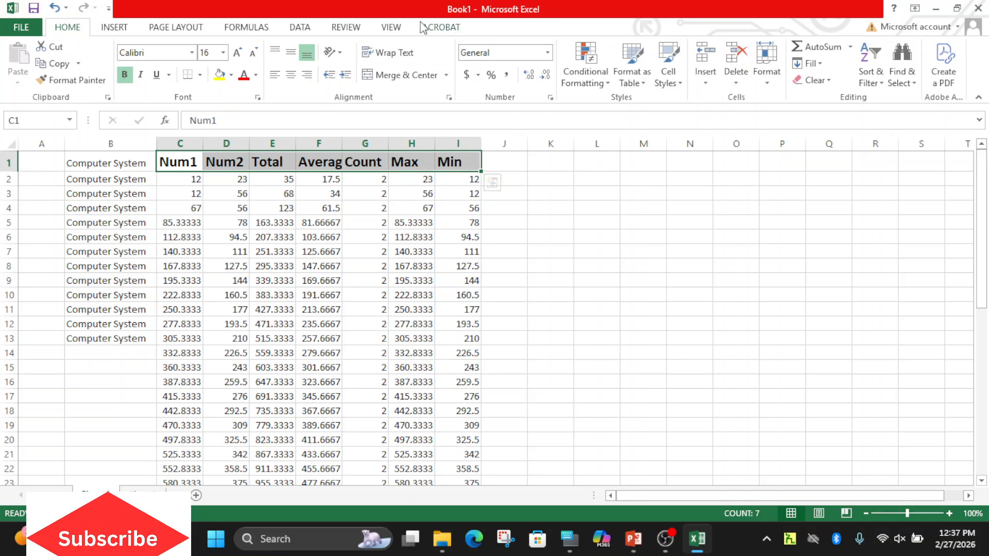
pyautogui.click(391, 27)
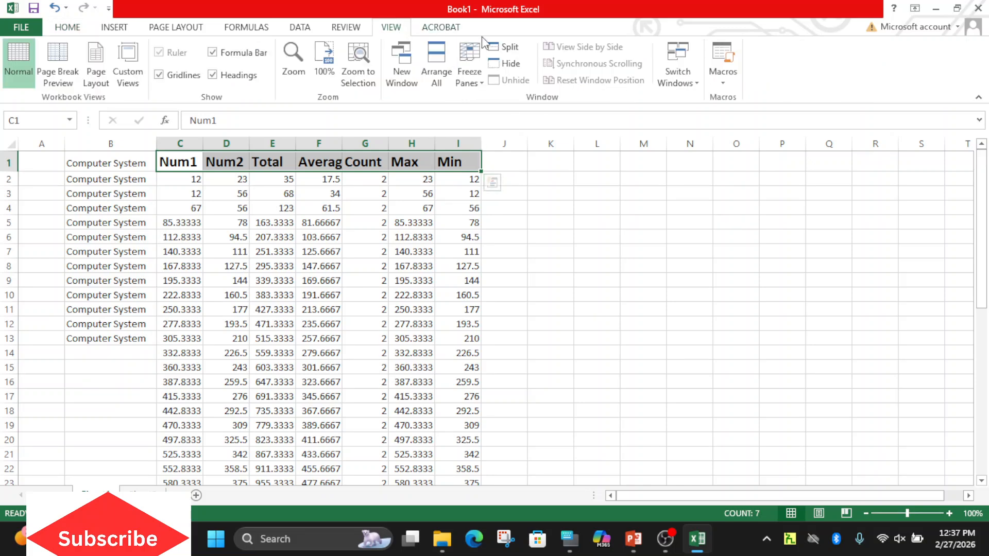
pyautogui.click(480, 85)
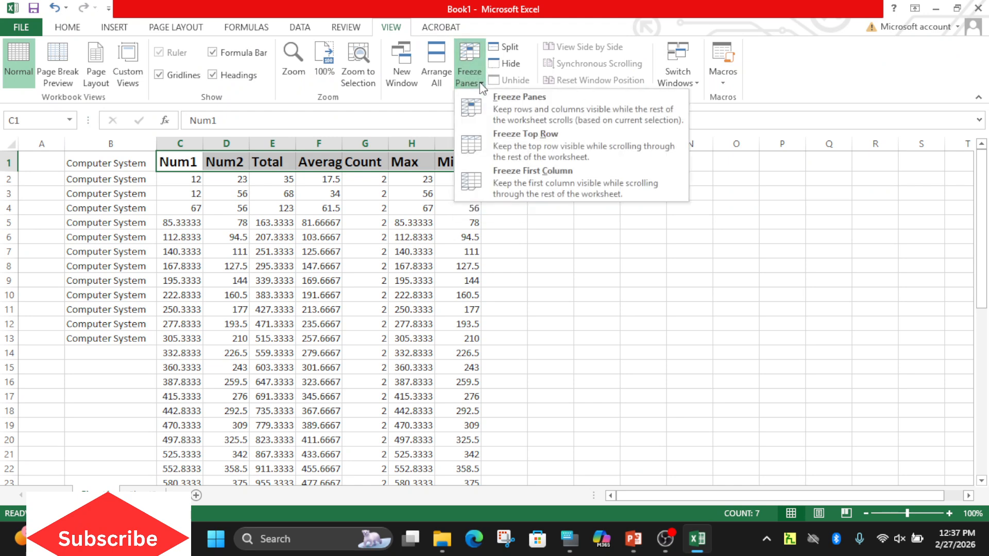
pyautogui.click(518, 144)
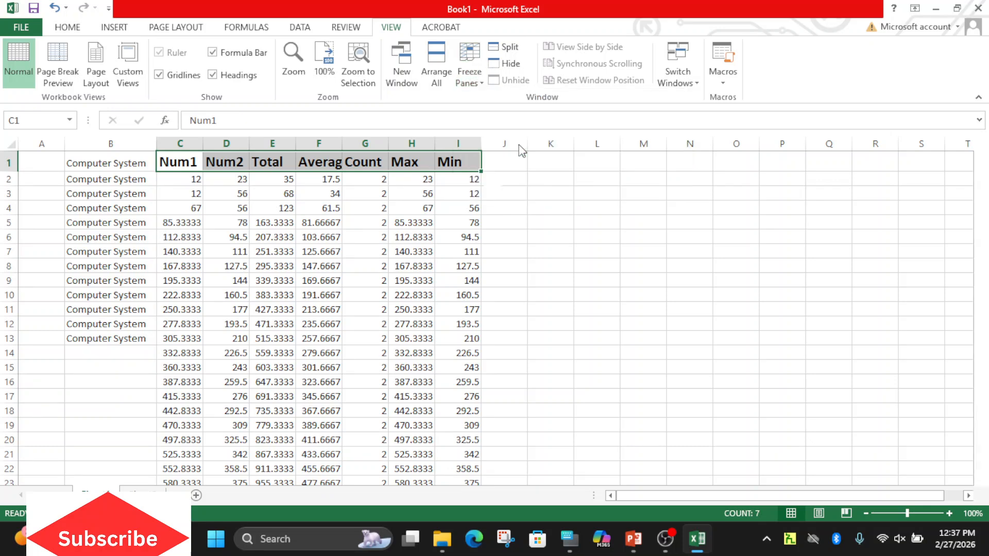
# Check the frozen header row while moving down past the last data row and back up to the Num2 header.
pyautogui.click(182, 175)
pyautogui.press('Down')
pyautogui.press('Down')
pyautogui.press('Down')
pyautogui.press('Down')
pyautogui.press('Down')
pyautogui.press('Down')
pyautogui.press('Down')
pyautogui.press('Down')
pyautogui.press('Down')
pyautogui.press('Down')
pyautogui.press('Down')
pyautogui.press('Down')
pyautogui.press('Down')
pyautogui.press('Down')
pyautogui.press('Down')
pyautogui.press('Down')
pyautogui.press('Down')
pyautogui.press('Down')
pyautogui.press('Down')
pyautogui.press('Down')
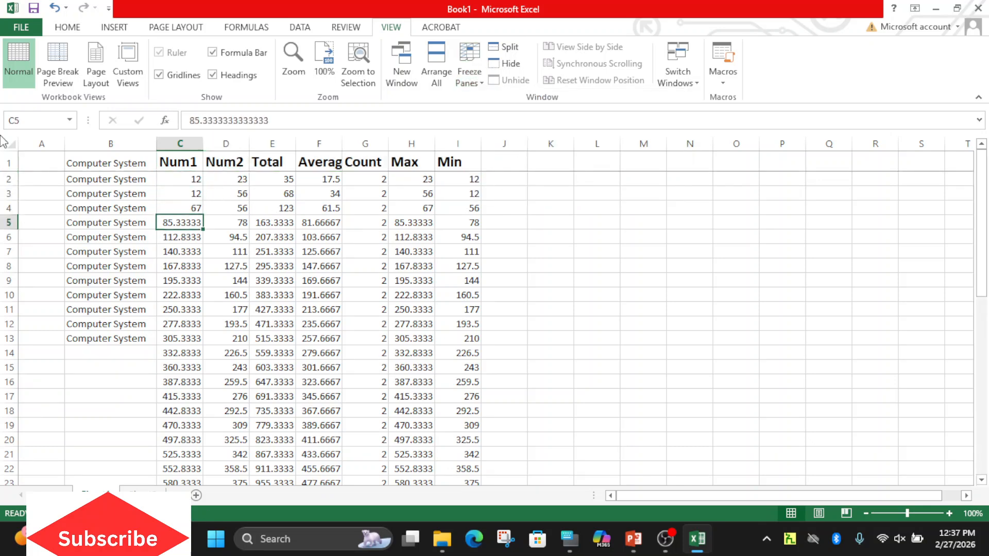
pyautogui.press('Down')
pyautogui.press('Down')
pyautogui.press('Down')
pyautogui.press('Down')
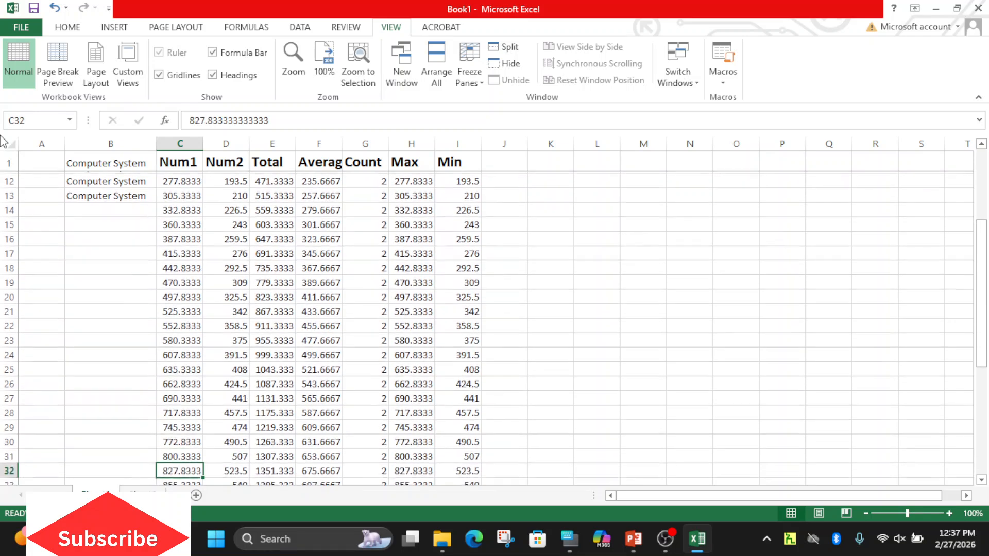
pyautogui.press('Up')
pyautogui.press('Up')
pyautogui.press('Right')
pyautogui.press('Up')
pyautogui.press('Up')
pyautogui.press('Up')
pyautogui.press('Up')
pyautogui.press('Up')
pyautogui.press('Up')
pyautogui.press('Up')
pyautogui.press('Up')
pyautogui.press('Up')
pyautogui.press('Up')
pyautogui.press('Up')
pyautogui.press('Up')
pyautogui.press('Up')
pyautogui.press('Up')
pyautogui.press('Up')
pyautogui.press('Up')
pyautogui.press('Up')
pyautogui.press('Up')
pyautogui.press('Up')
pyautogui.press('Down')
pyautogui.press('Down')
pyautogui.press('Down')
pyautogui.press('Down')
pyautogui.press('Down')
pyautogui.press('Down')
pyautogui.press('Down')
pyautogui.press('Down')
pyautogui.press('Down')
pyautogui.press('Down')
pyautogui.press('Down')
pyautogui.press('Down')
pyautogui.press('Down')
pyautogui.press('Down')
pyautogui.press('Down')
pyautogui.press('Down')
pyautogui.press('Down')
pyautogui.press('Down')
pyautogui.press('Down')
pyautogui.press('Down')
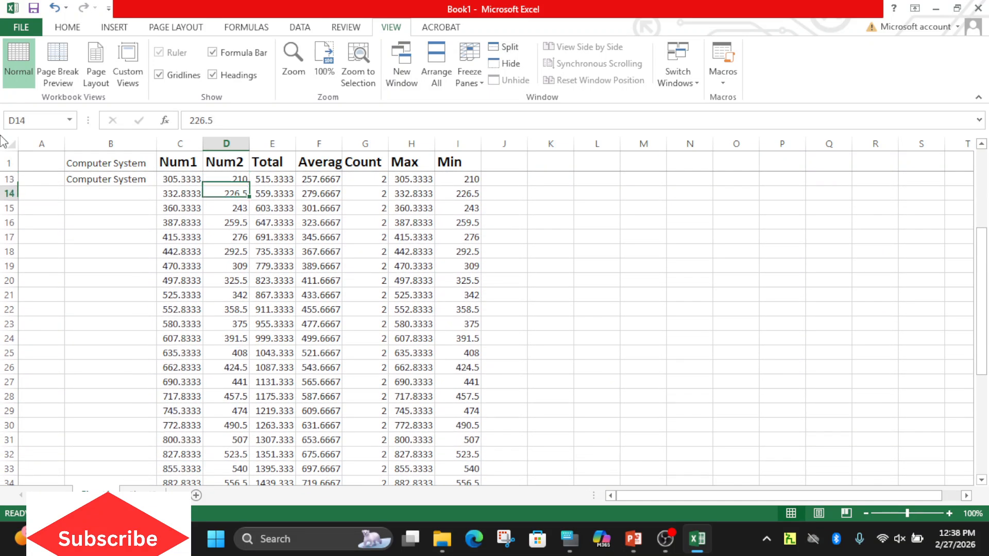
pyautogui.press('Down')
pyautogui.press('Down')
pyautogui.press('Down')
pyautogui.press('Down')
pyautogui.press('Down')
pyautogui.press('Down')
pyautogui.press('Down')
pyautogui.press('Down')
pyautogui.press('Down')
pyautogui.press('Down')
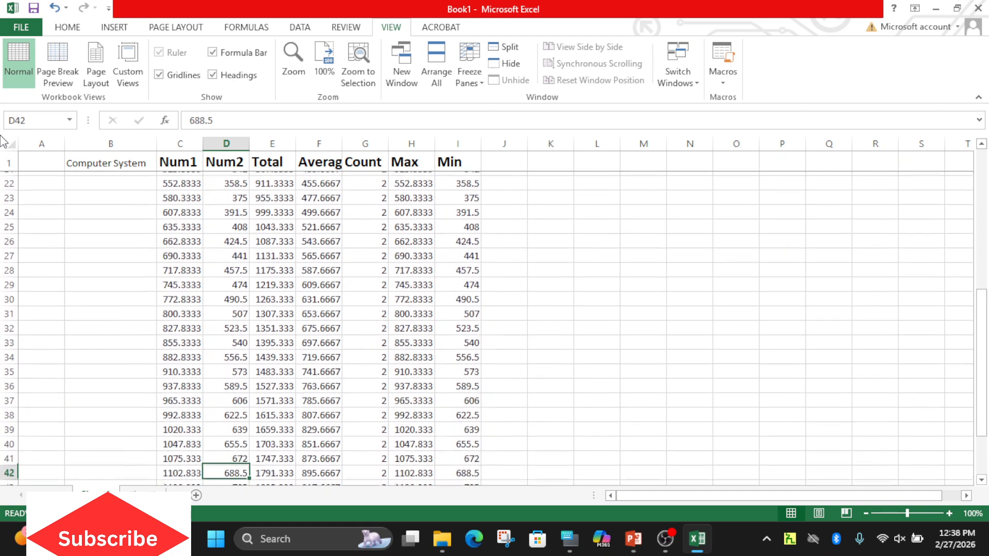
pyautogui.press('Up')
pyautogui.press('Up')
pyautogui.press('Up')
pyautogui.press('Up')
pyautogui.press('Up')
pyautogui.press('Up')
pyautogui.press('Up')
pyautogui.press('Up')
pyautogui.press('Up')
pyautogui.press('Up')
pyautogui.press('Up')
pyautogui.press('Up')
pyautogui.press('Up')
pyautogui.press('Up')
pyautogui.press('Up')
pyautogui.press('Up')
pyautogui.press('Up')
pyautogui.press('Up')
pyautogui.press('Up')
pyautogui.press('Up')
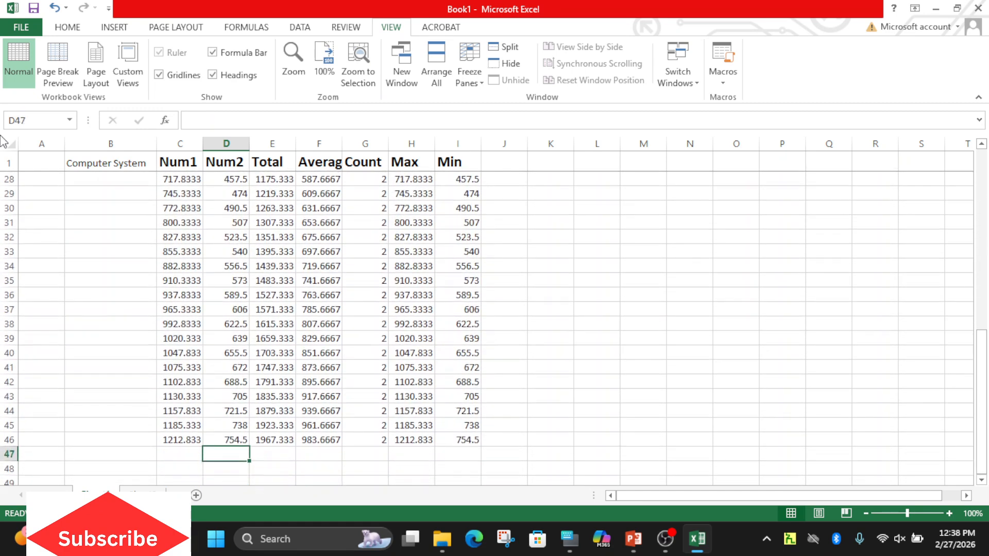
pyautogui.press('Up')
pyautogui.press('Up')
pyautogui.press('Up')
pyautogui.press('Up')
pyautogui.press('Up')
pyautogui.press('Up')
pyautogui.press('Up')
pyautogui.press('Up')
pyautogui.press('Up')
pyautogui.press('Up')
pyautogui.press('Up')
pyautogui.press('Up')
pyautogui.press('Up')
pyautogui.press('Up')
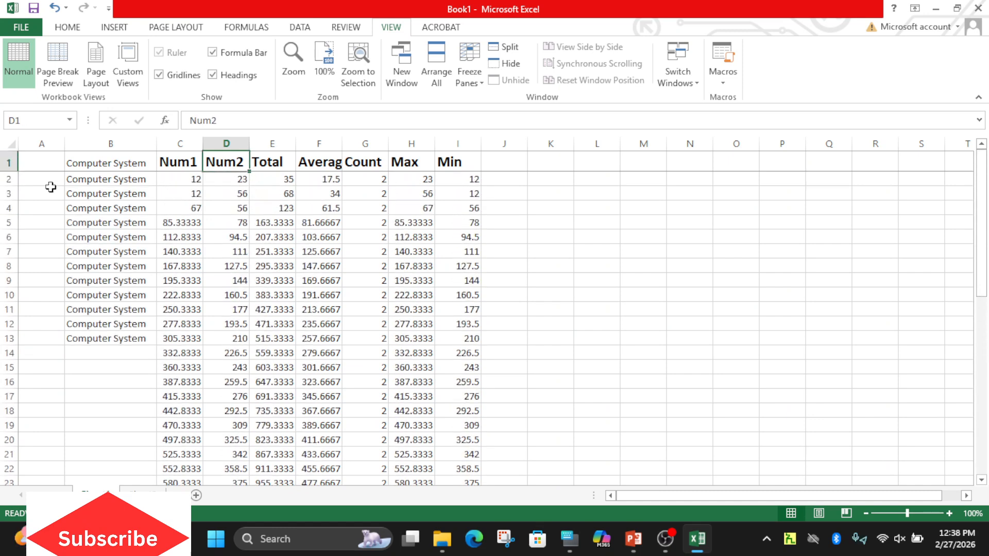
# Delete the empty sheet column A before the Computer System column.
pyautogui.click(51, 167)
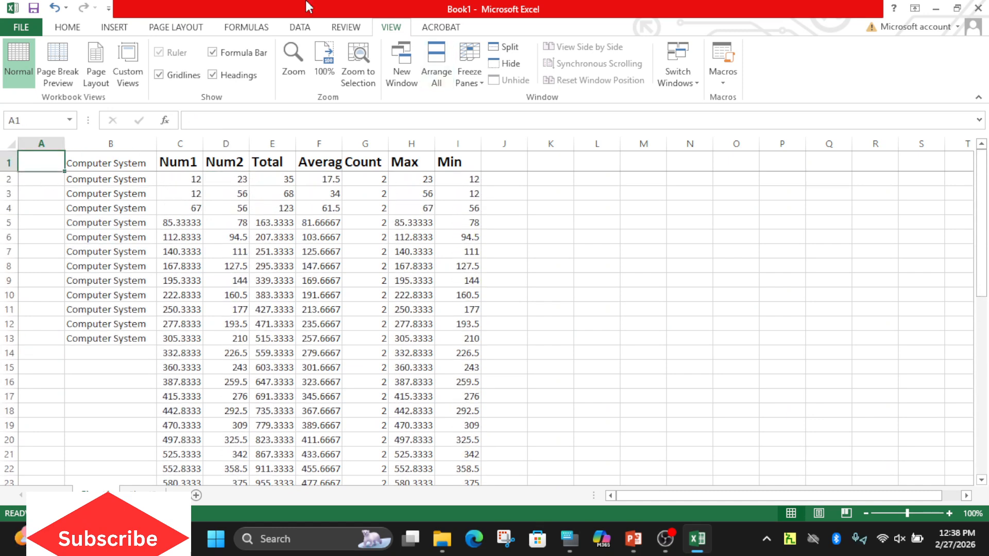
pyautogui.click(66, 28)
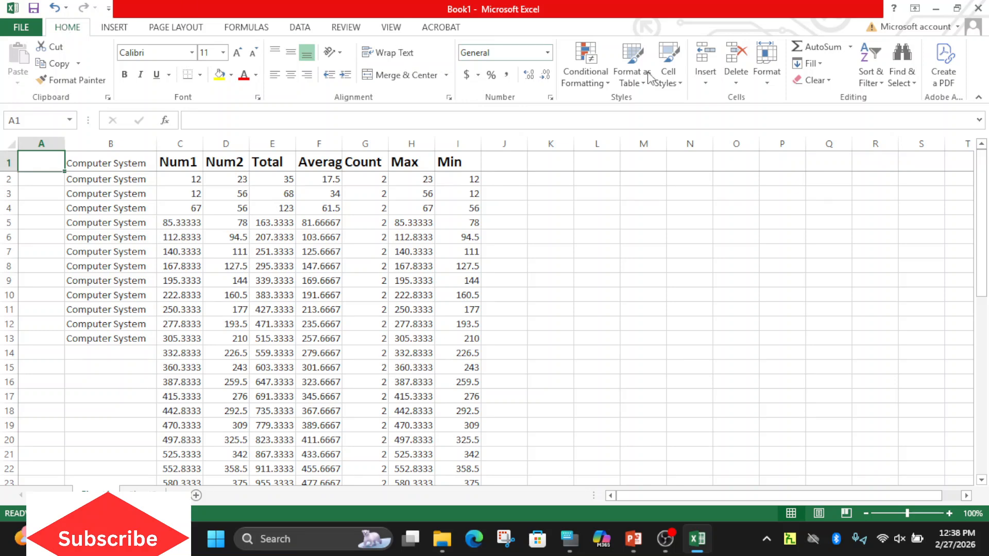
pyautogui.click(736, 80)
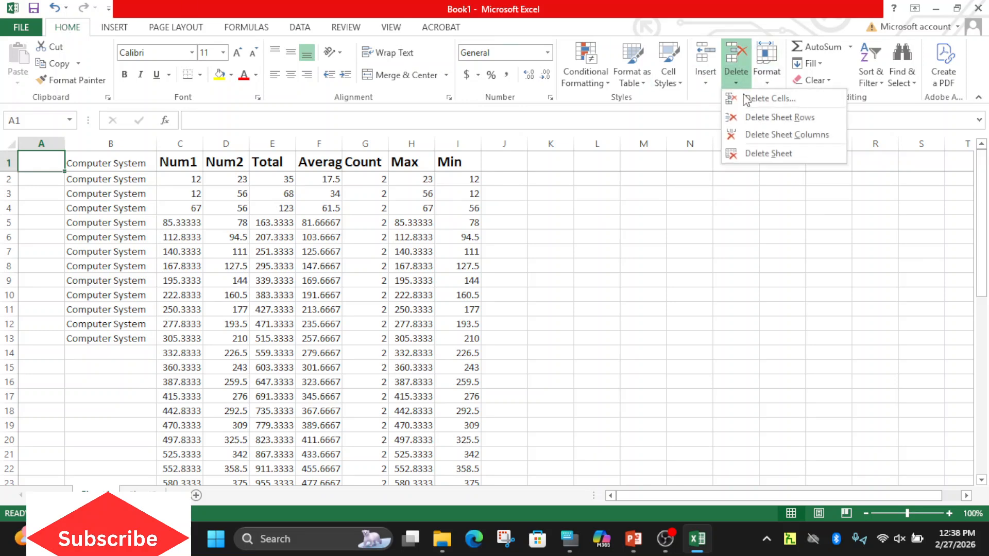
pyautogui.click(762, 135)
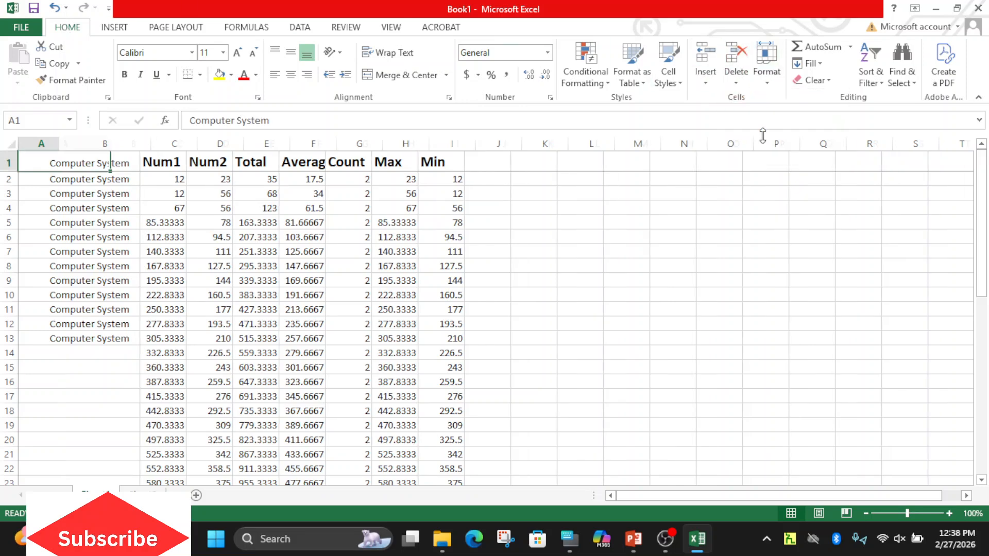
# Fill the Computer System text from A13 down through row 40 of column A.
pyautogui.click(66, 339)
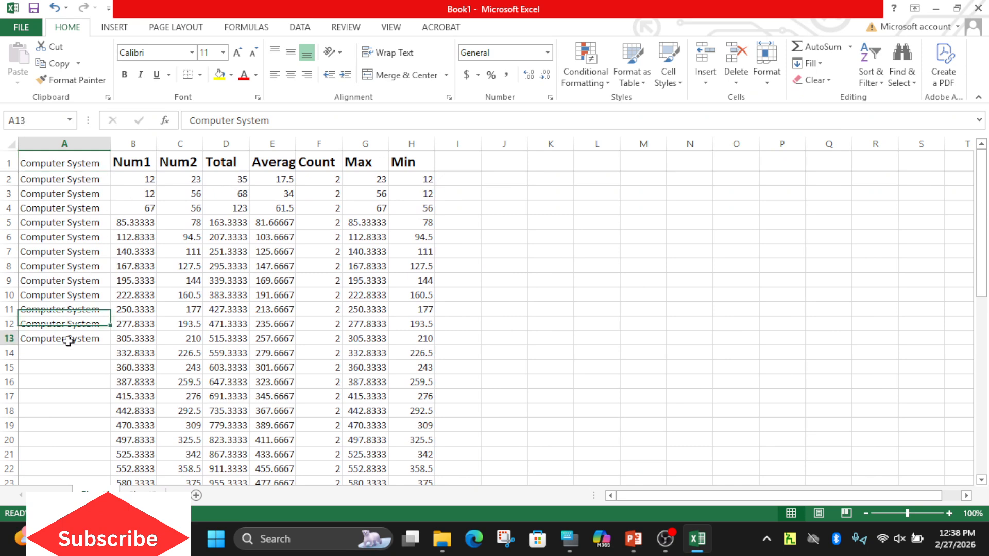
pyautogui.moveTo(109, 347); pyautogui.dragTo(110, 461)
pyautogui.moveTo(981, 406); pyautogui.dragTo(966, 184)
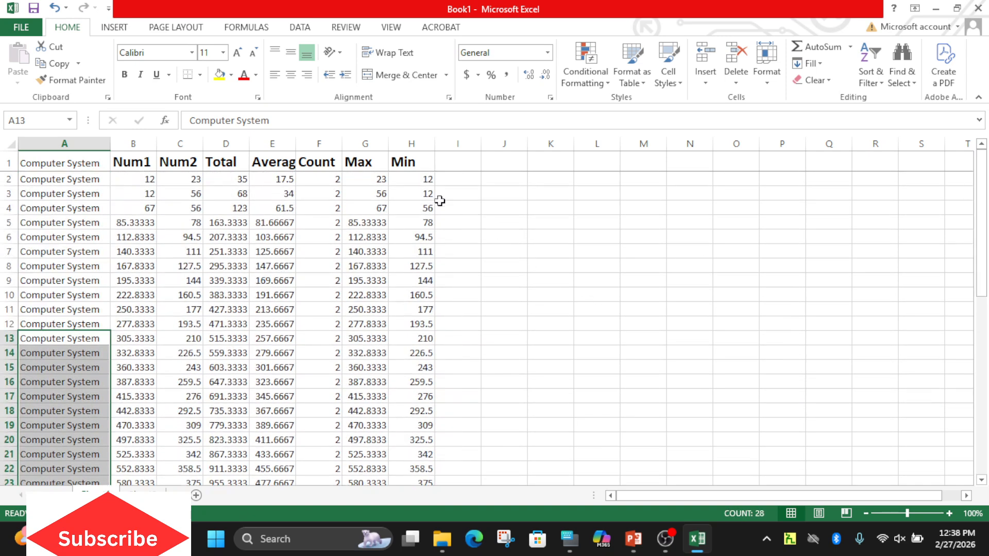
# Fill the table range B1:H46 across to column AL.
pyautogui.moveTo(414, 183); pyautogui.dragTo(420, 294)
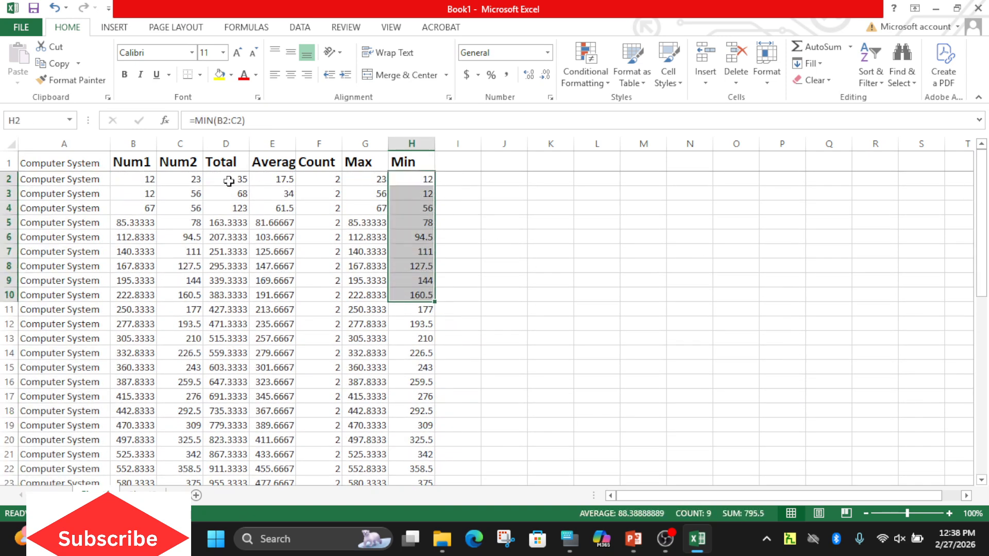
pyautogui.moveTo(154, 157); pyautogui.dragTo(430, 523)
pyautogui.moveTo(438, 460); pyautogui.dragTo(978, 309)
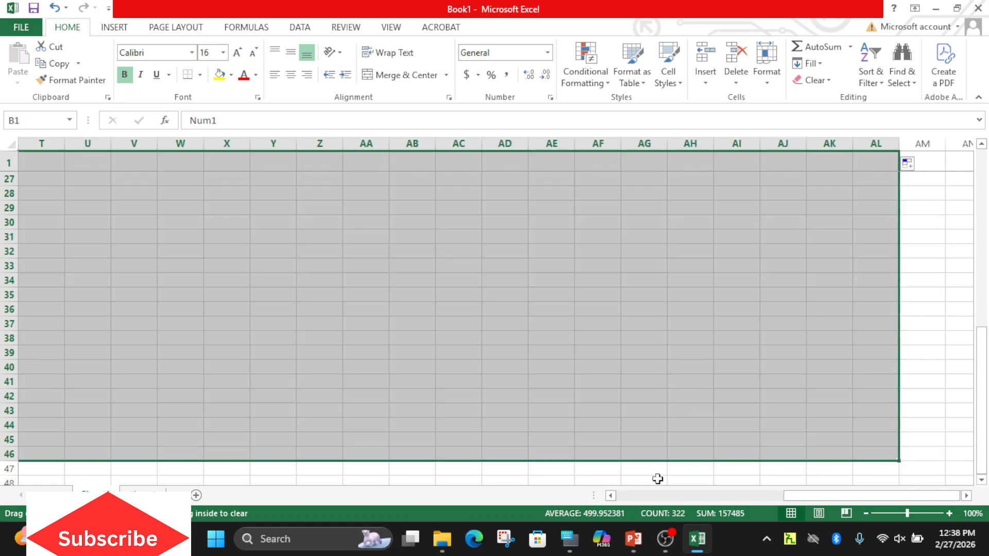
pyautogui.moveTo(795, 495); pyautogui.dragTo(626, 493)
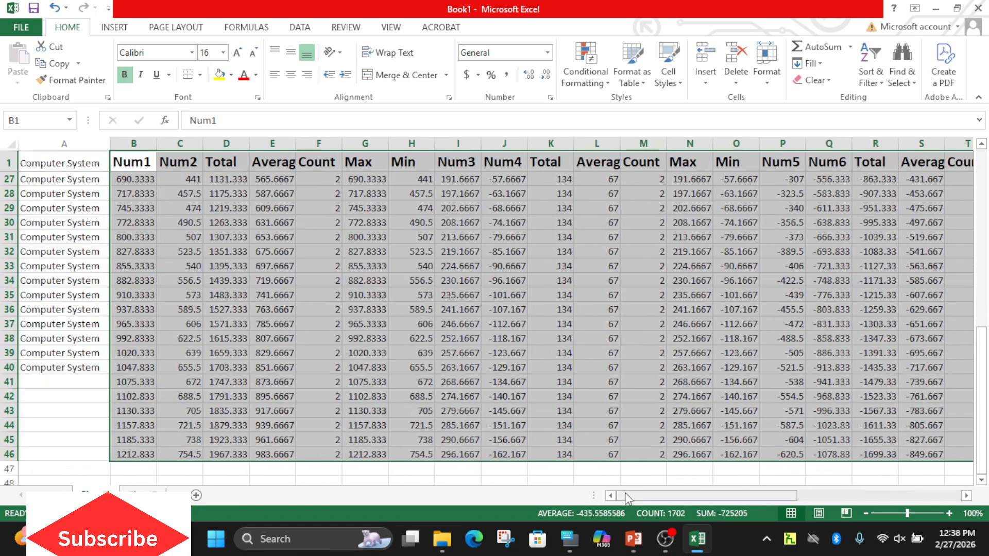
# Check how the Computer System column behaves while moving across the row 1 headers and back to A1.
pyautogui.click(131, 175)
pyautogui.moveTo(51, 164); pyautogui.dragTo(58, 268)
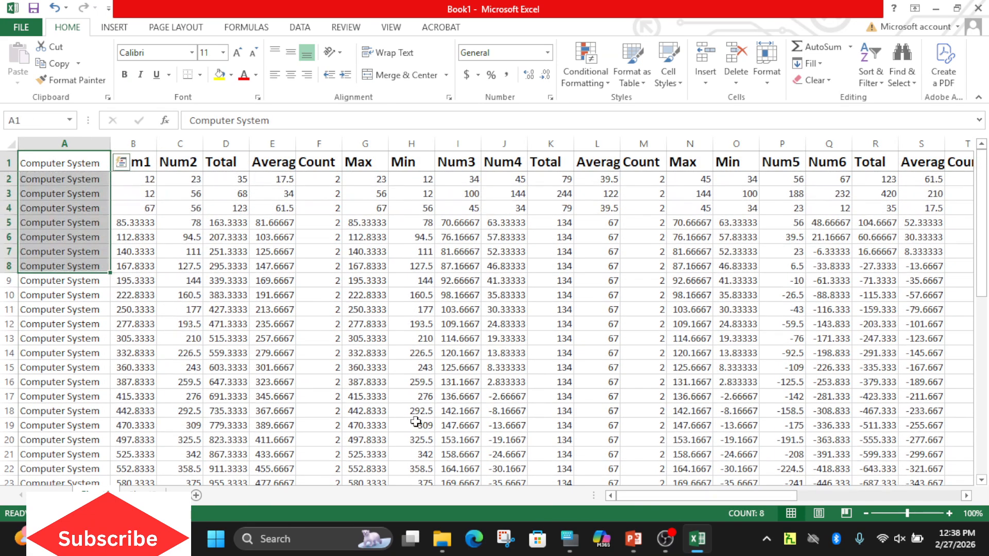
pyautogui.press('Right')
pyautogui.press('Right')
pyautogui.press('Right')
pyautogui.press('Right')
pyautogui.press('Right')
pyautogui.press('Right')
pyautogui.press('Right')
pyautogui.press('Right')
pyautogui.press('Right')
pyautogui.press('Right')
pyautogui.press('Right')
pyautogui.press('Right')
pyautogui.press('Right')
pyautogui.press('Right')
pyautogui.press('Right')
pyautogui.press('Right')
pyautogui.press('Right')
pyautogui.press('Right')
pyautogui.press('Right')
pyautogui.press('Left')
pyautogui.press('Left')
pyautogui.press('Left')
pyautogui.press('Left')
pyautogui.press('Left')
pyautogui.press('Left')
pyautogui.press('Left')
pyautogui.press('Left')
pyautogui.press('Left')
pyautogui.press('Left')
pyautogui.press('Left')
pyautogui.press('Left')
pyautogui.press('Left')
pyautogui.press('Left')
pyautogui.press('Left')
pyautogui.press('Left')
pyautogui.press('Left')
pyautogui.press('Left')
pyautogui.press('Left')
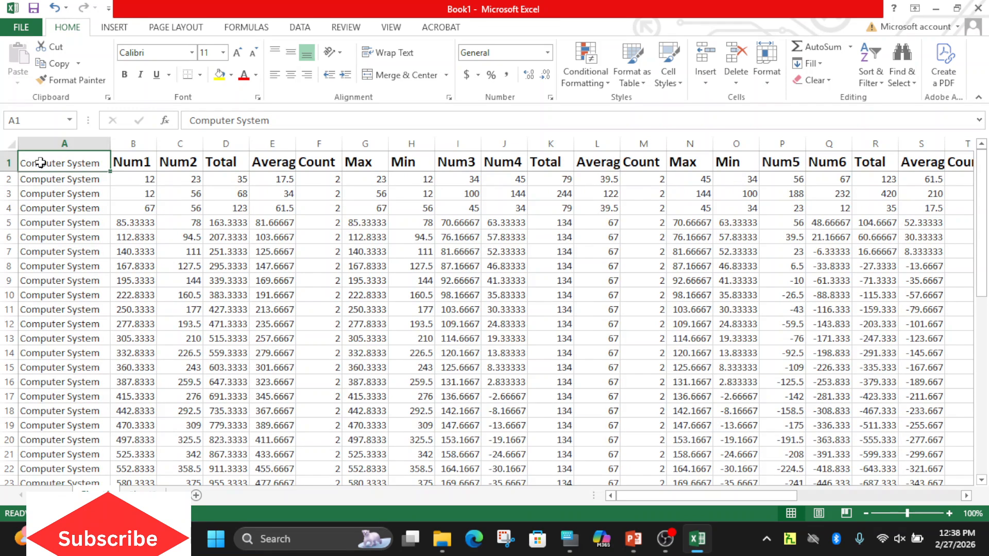
# Freeze the first column, Computer System, using the Freeze First Column option.
pyautogui.moveTo(40, 163); pyautogui.dragTo(43, 223)
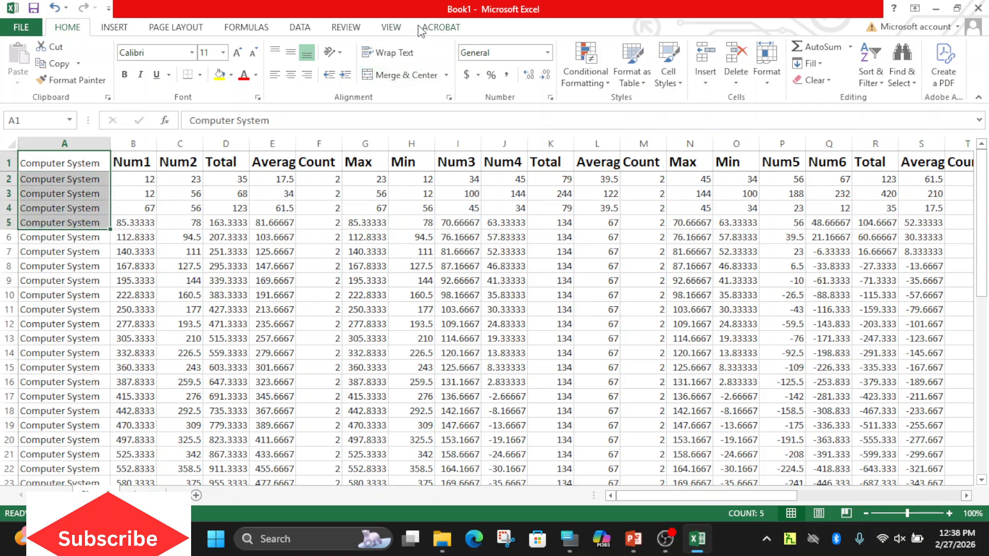
pyautogui.click(393, 28)
pyautogui.click(486, 85)
pyautogui.click(526, 172)
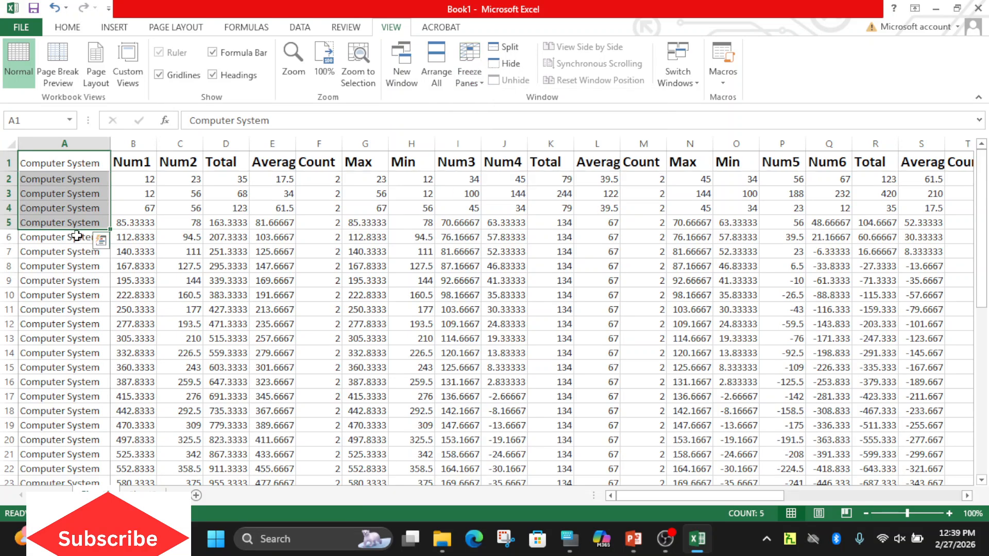
# Check the frozen Computer System column while moving across row 6 past column N and back to A6.
pyautogui.click(57, 240)
pyautogui.press('Right')
pyautogui.press('Right')
pyautogui.press('Right')
pyautogui.press('Right')
pyautogui.press('Right')
pyautogui.press('Right')
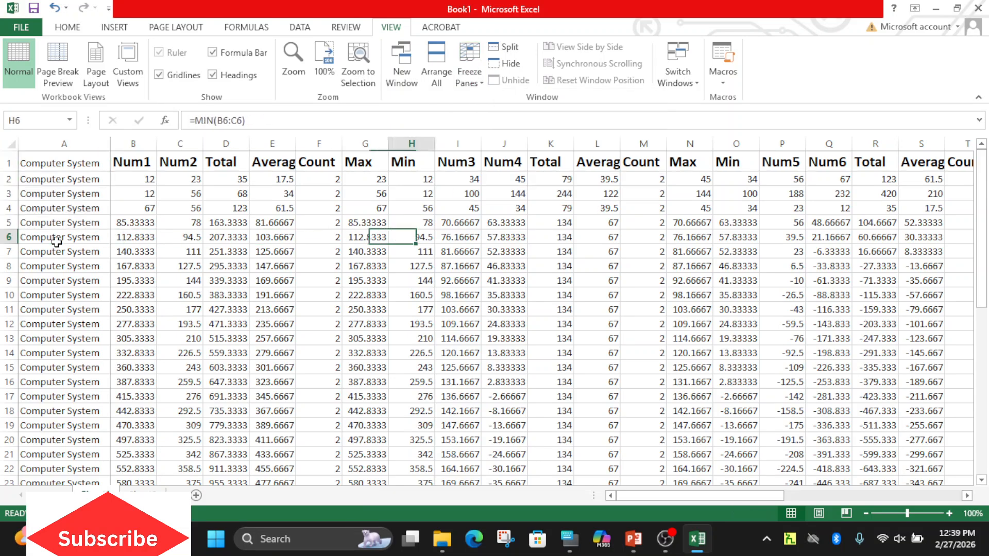
pyautogui.press('Right')
pyautogui.press('Right')
pyautogui.press('Right')
pyautogui.press('Right')
pyautogui.press('Right')
pyautogui.press('Right')
pyautogui.press('Right')
pyautogui.press('Right')
pyautogui.press('Right')
pyautogui.press('Right')
pyautogui.press('Right')
pyautogui.press('Right')
pyautogui.press('Right')
pyautogui.press('Right')
pyautogui.press('Right')
pyautogui.press('Right')
pyautogui.press('Right')
pyautogui.press('Right')
pyautogui.press('Right')
pyautogui.press('Right')
pyautogui.press('Right')
pyautogui.press('Right')
pyautogui.press('Right')
pyautogui.press('Right')
pyautogui.press('Right')
pyautogui.press('Right')
pyautogui.press('Right')
pyautogui.press('Right')
pyautogui.press('Right')
pyautogui.press('Right')
pyautogui.press('Right')
pyautogui.press('Right')
pyautogui.press('Left')
pyautogui.press('Left')
pyautogui.press('Left')
pyautogui.press('Left')
pyautogui.press('Left')
pyautogui.press('Left')
pyautogui.press('Left')
pyautogui.press('Left')
pyautogui.press('Left')
pyautogui.press('Left')
pyautogui.press('Left')
pyautogui.press('Left')
pyautogui.press('Left')
pyautogui.press('Left')
pyautogui.press('Left')
pyautogui.press('Left')
pyautogui.press('Left')
pyautogui.press('Left')
pyautogui.press('Left')
pyautogui.press('Left')
pyautogui.press('Left')
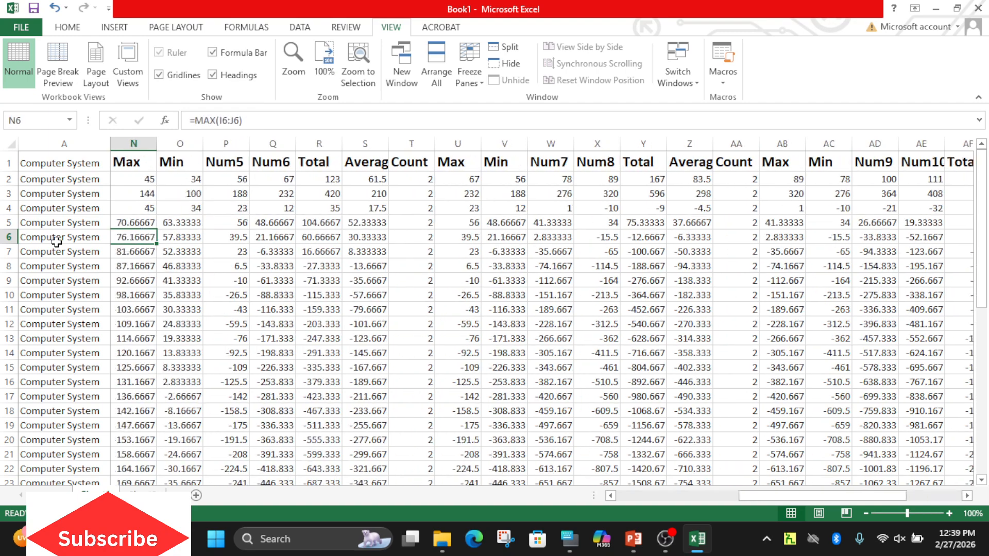
pyautogui.press('Left')
pyautogui.press('Left')
pyautogui.press('Left')
pyautogui.press('Left')
pyautogui.press('Left')
pyautogui.press('Left')
pyautogui.press('Left')
pyautogui.press('Left')
pyautogui.press('Left')
pyautogui.press('Left')
pyautogui.press('Left')
pyautogui.press('Left')
pyautogui.press('Left')
pyautogui.press('Left')
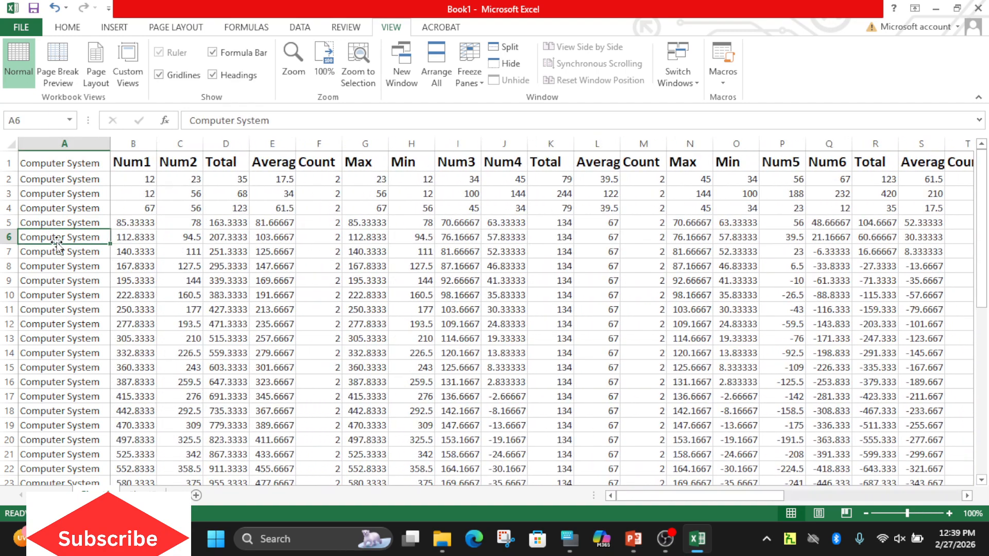
# Check how the header row scrolls while moving down column C past row 29 and back up to A1.
pyautogui.press('Right')
pyautogui.press('Up')
pyautogui.press('Up')
pyautogui.press('Up')
pyautogui.press('Up')
pyautogui.press('Up')
pyautogui.press('Right')
pyautogui.press('Down')
pyautogui.press('Down')
pyautogui.press('Down')
pyautogui.press('Down')
pyautogui.press('Down')
pyautogui.press('Down')
pyautogui.press('Down')
pyautogui.press('Down')
pyautogui.press('Down')
pyautogui.press('Down')
pyautogui.press('Down')
pyautogui.press('Down')
pyautogui.press('Down')
pyautogui.press('Down')
pyautogui.press('Down')
pyautogui.press('Down')
pyautogui.press('Down')
pyautogui.press('Down')
pyautogui.press('Down')
pyautogui.press('Down')
pyautogui.press('Down')
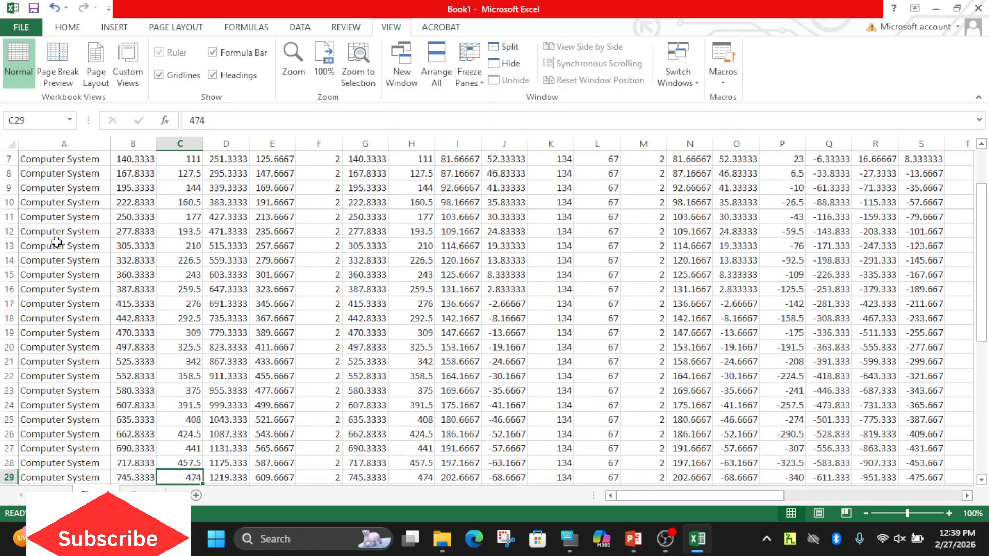
pyautogui.press('Up')
pyautogui.press('Up')
pyautogui.press('Up')
pyautogui.press('Up')
pyautogui.press('Up')
pyautogui.press('Up')
pyautogui.press('Up')
pyautogui.press('Up')
pyautogui.press('Up')
pyautogui.press('Up')
pyautogui.press('Up')
pyautogui.press('Up')
pyautogui.press('Up')
pyautogui.press('Up')
pyautogui.press('Up')
pyautogui.press('Up')
pyautogui.press('Up')
pyautogui.press('Up')
pyautogui.press('Up')
pyautogui.press('Up')
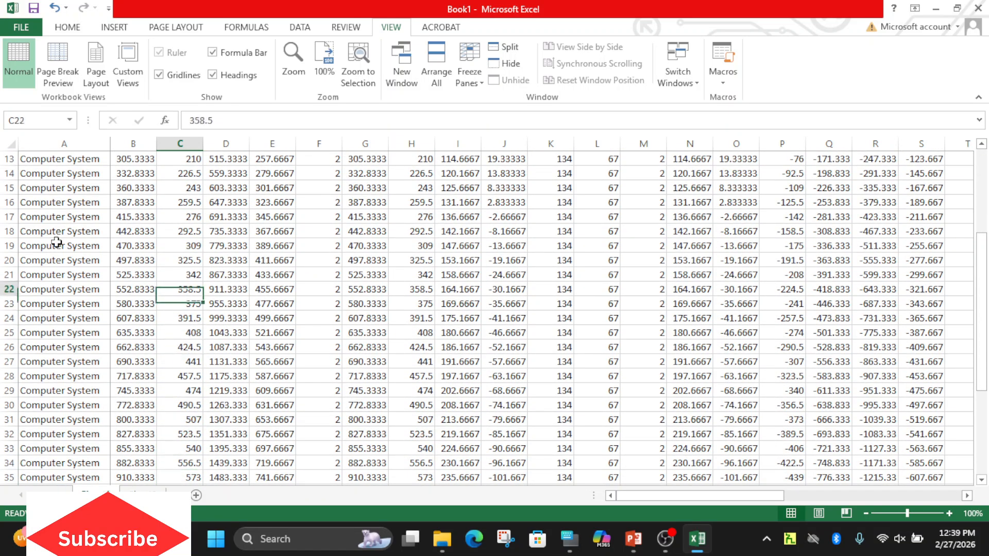
pyautogui.press('Left')
pyautogui.press('Left')
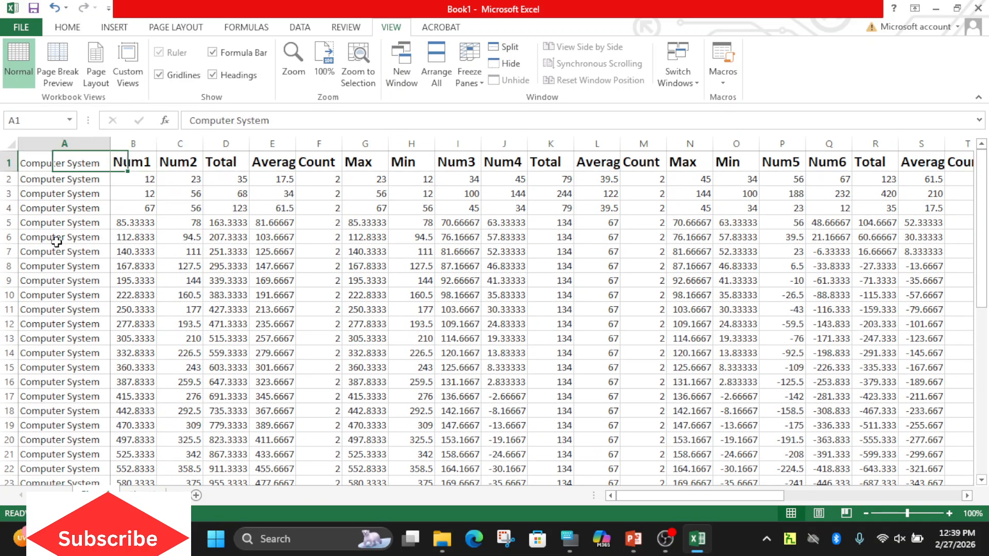
# Check the frozen Computer System column while moving along row 3 to column AQ and back to A3.
pyautogui.press('Down')
pyautogui.press('Down')
pyautogui.press('Right')
pyautogui.press('Right')
pyautogui.press('Right')
pyautogui.press('Right')
pyautogui.press('Right')
pyautogui.press('Right')
pyautogui.press('Right')
pyautogui.press('Right')
pyautogui.press('Right')
pyautogui.press('Right')
pyautogui.press('Right')
pyautogui.press('Right')
pyautogui.press('Right')
pyautogui.press('Right')
pyautogui.press('Right')
pyautogui.press('Right')
pyautogui.press('Right')
pyautogui.press('Right')
pyautogui.press('Right')
pyautogui.press('Right')
pyautogui.press('Right')
pyautogui.press('Right')
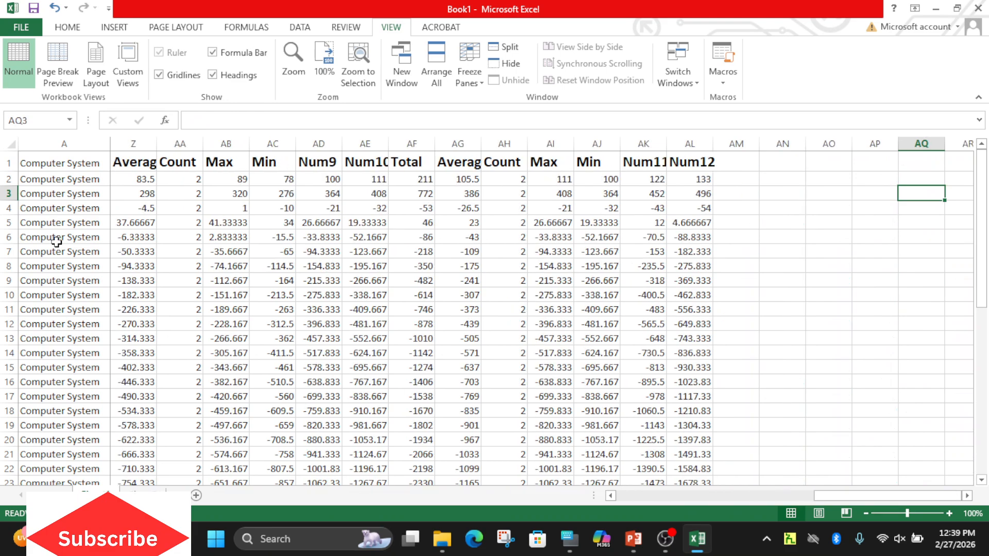
pyautogui.press('Left')
pyautogui.press('Left')
pyautogui.press('Left')
pyautogui.press('Left')
pyautogui.press('Left')
pyautogui.press('Left')
pyautogui.press('Left')
pyautogui.press('Left')
pyautogui.press('Left')
pyautogui.press('Left')
pyautogui.press('Left')
pyautogui.press('Left')
pyautogui.press('Left')
pyautogui.press('Left')
pyautogui.press('Left')
pyautogui.press('Left')
pyautogui.press('Left')
pyautogui.press('Left')
pyautogui.press('Left')
pyautogui.press('Left')
pyautogui.press('Left')
pyautogui.press('Left')
pyautogui.press('Left')
pyautogui.press('Left')
pyautogui.press('Left')
pyautogui.press('Left')
pyautogui.press('Left')
pyautogui.press('Left')
pyautogui.press('Left')
pyautogui.press('Left')
pyautogui.press('Left')
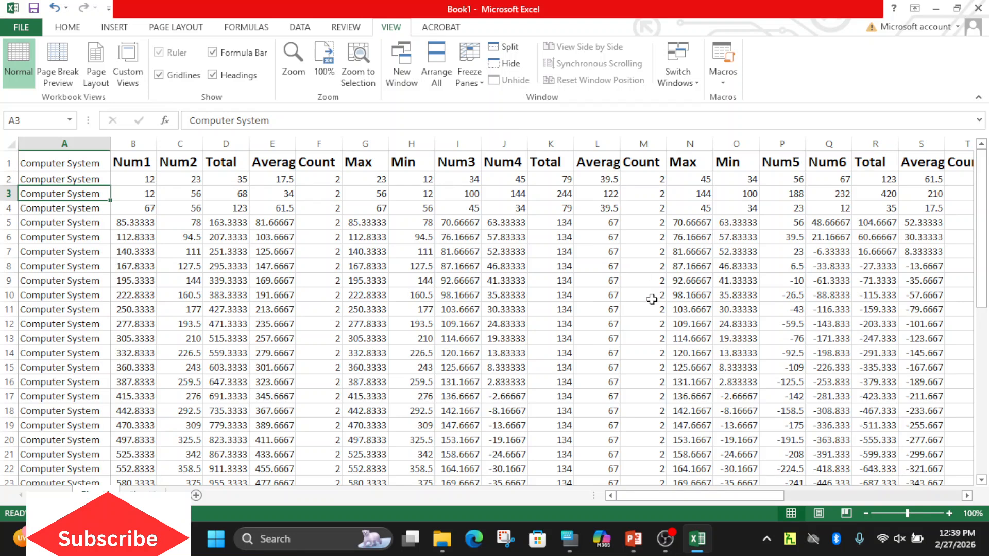
# Split the worksheet window with cell B12 selected.
pyautogui.click(440, 339)
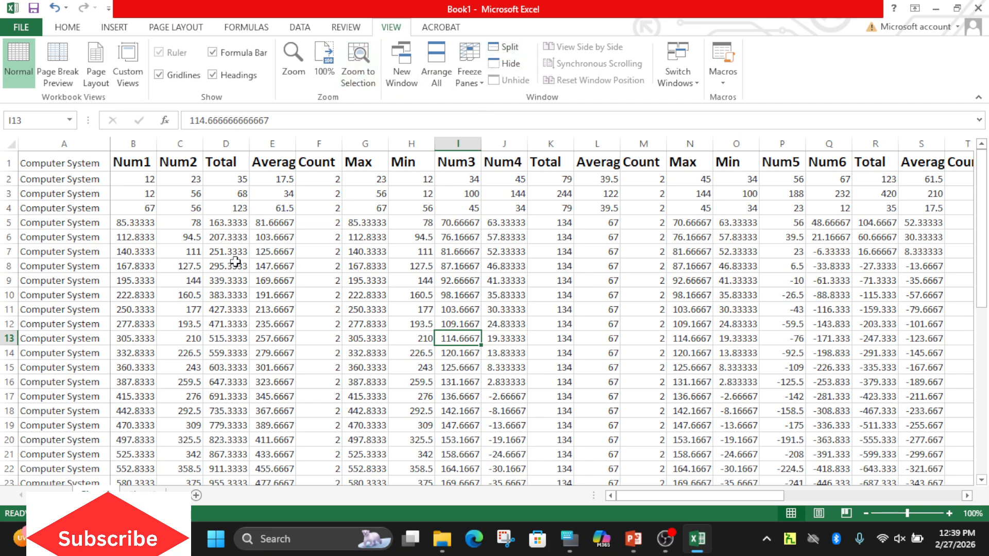
pyautogui.click(136, 321)
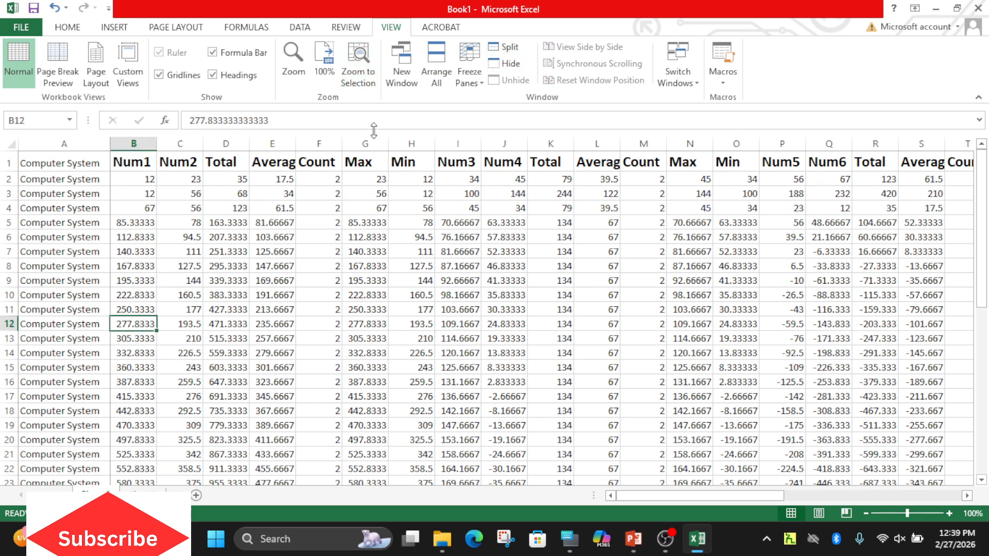
pyautogui.click(514, 49)
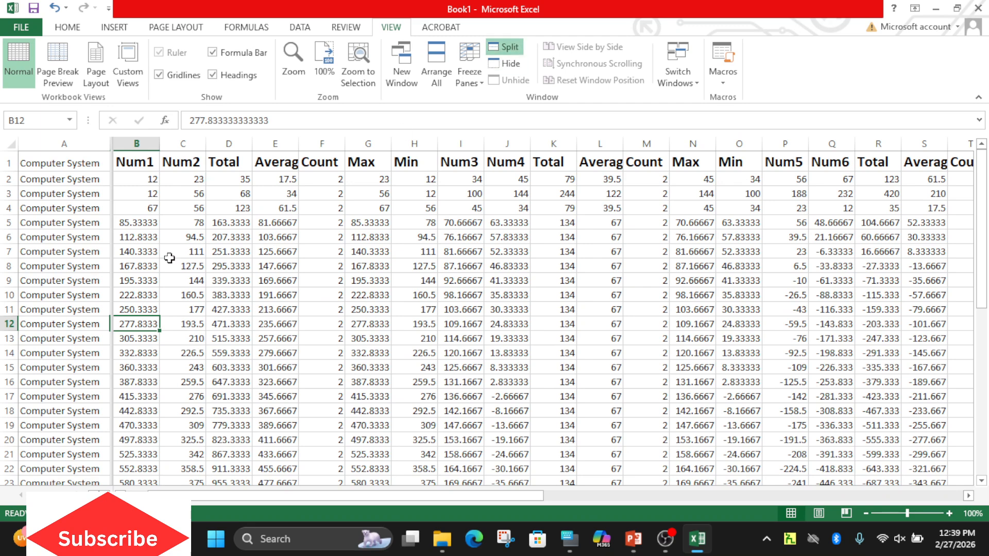
# Examine the split panes while moving across row 12 beyond the last data column and back to A12.
pyautogui.press('Right')
pyautogui.press('Right')
pyautogui.press('Right')
pyautogui.press('Right')
pyautogui.press('Right')
pyautogui.press('Right')
pyautogui.press('Right')
pyautogui.press('Right')
pyautogui.press('Right')
pyautogui.press('Right')
pyautogui.press('Right')
pyautogui.press('Right')
pyautogui.press('Right')
pyautogui.press('Right')
pyautogui.press('Right')
pyautogui.press('Right')
pyautogui.press('Right')
pyautogui.press('Right')
pyautogui.press('Right')
pyautogui.press('Right')
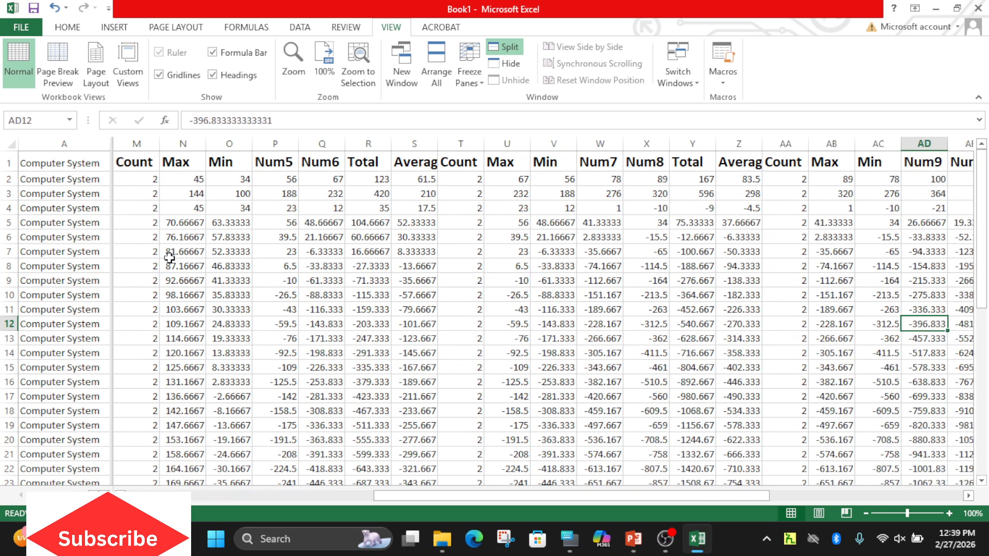
pyautogui.press('Right')
pyautogui.press('Right')
pyautogui.press('Right')
pyautogui.press('Right')
pyautogui.press('Right')
pyautogui.press('Right')
pyautogui.press('Right')
pyautogui.press('Right')
pyautogui.press('Right')
pyautogui.press('Right')
pyautogui.press('Right')
pyautogui.press('Right')
pyautogui.press('Right')
pyautogui.press('Right')
pyautogui.press('Right')
pyautogui.press('Right')
pyautogui.press('Right')
pyautogui.press('Right')
pyautogui.press('Right')
pyautogui.press('Right')
pyautogui.press('Left')
pyautogui.press('Left')
pyautogui.press('Left')
pyautogui.press('Left')
pyautogui.press('Left')
pyautogui.press('Left')
pyautogui.press('Left')
pyautogui.press('Left')
pyautogui.press('Left')
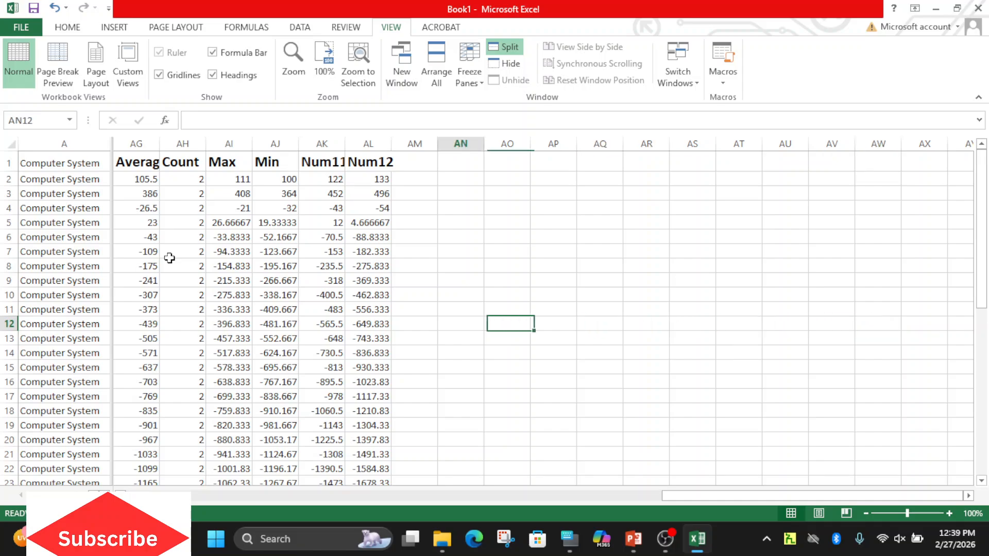
pyautogui.press('Left')
pyautogui.press('Left')
pyautogui.press('Left')
pyautogui.press('Left')
pyautogui.press('Left')
pyautogui.press('Left')
pyautogui.press('Left')
pyautogui.press('Left')
pyautogui.press('Left')
pyautogui.press('Left')
pyautogui.press('Left')
pyautogui.press('Left')
pyautogui.press('Left')
pyautogui.press('Left')
pyautogui.press('Left')
pyautogui.press('Left')
pyautogui.press('Left')
pyautogui.press('Left')
pyautogui.press('Left')
pyautogui.press('Left')
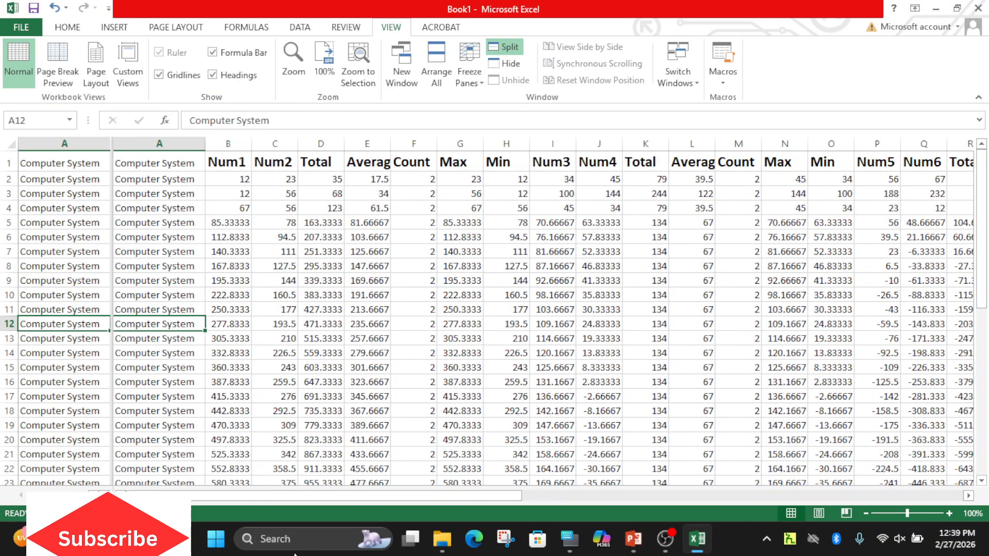
# Switch to the PowerPoint textbook, read pages 109 to 111 on freezing, splitting and sorting as a slide show, and end the show.
pyautogui.click(642, 543)
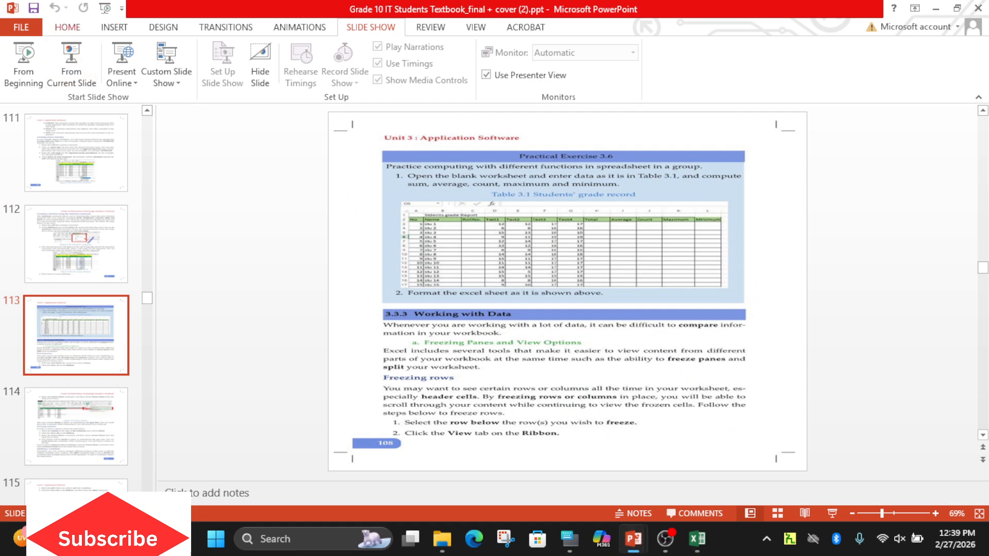
pyautogui.click(71, 64)
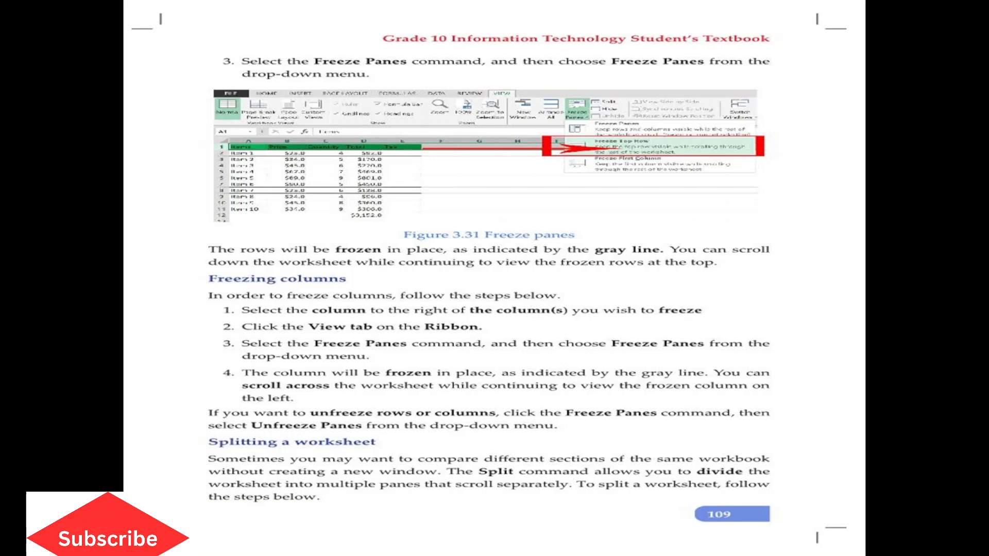
pyautogui.press('Right')
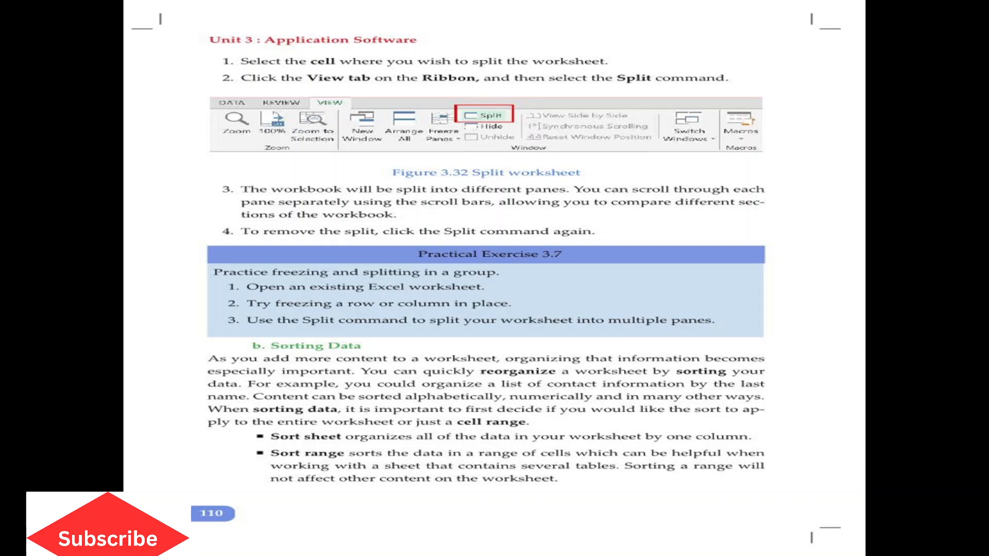
pyautogui.press('Right')
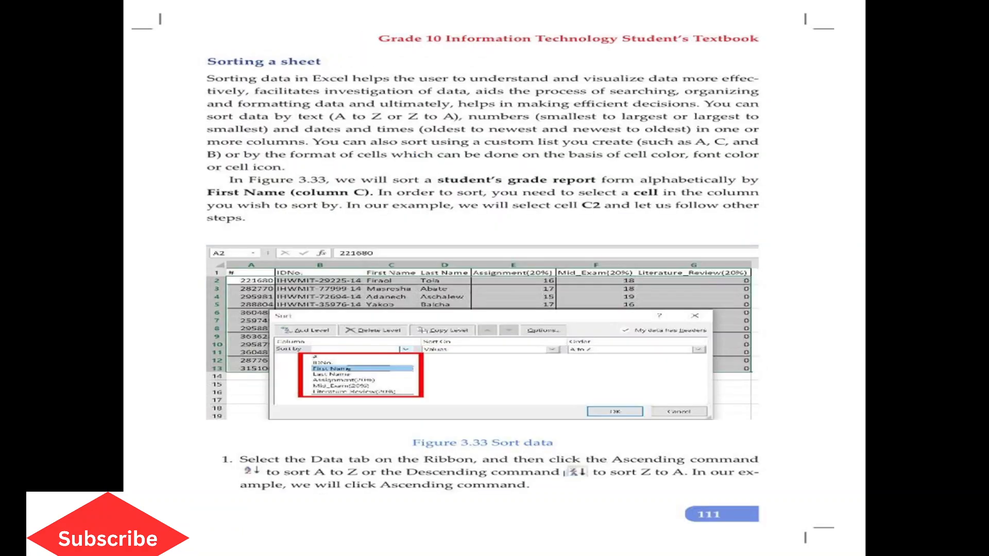
pyautogui.rightClick(94, 1)
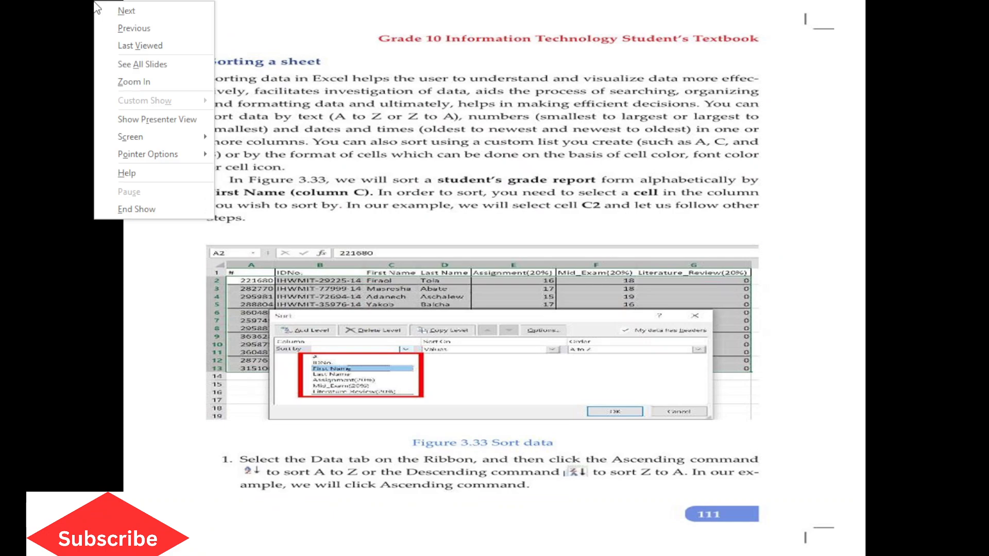
pyautogui.click(153, 221)
pyautogui.press('Escape')
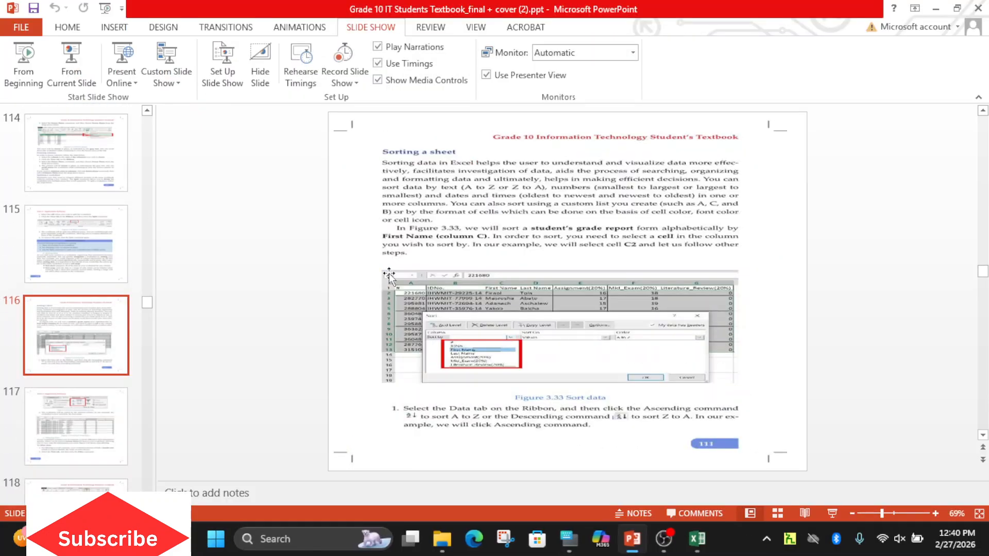
# Switch back to the Excel workbook, select cell B2 and remove the worksheet split.
pyautogui.click(697, 539)
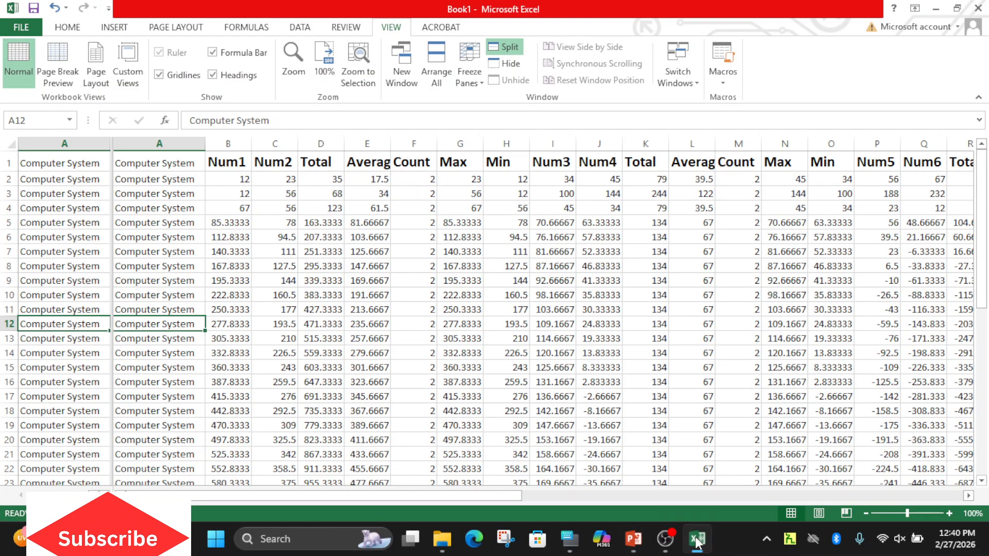
pyautogui.click(208, 165)
pyautogui.click(211, 177)
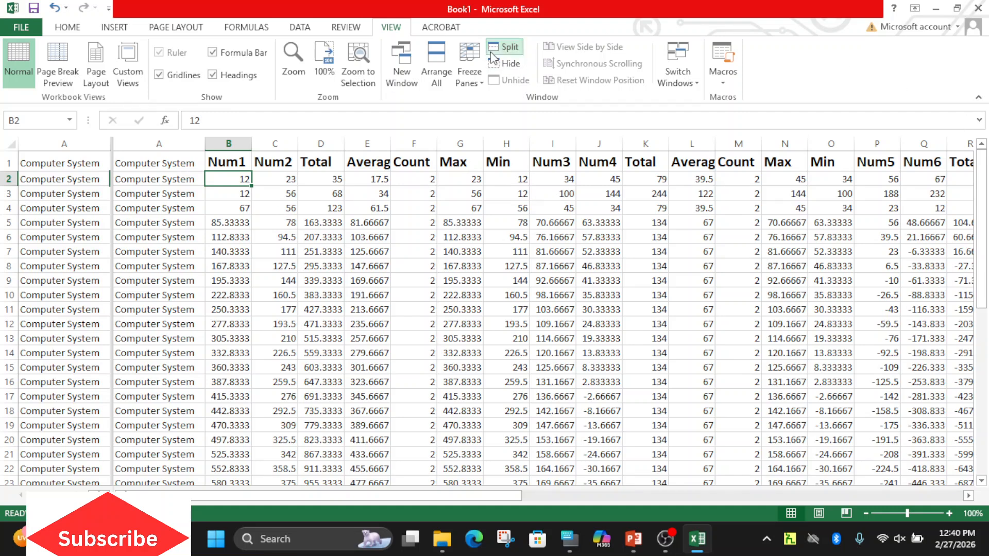
pyautogui.click(504, 47)
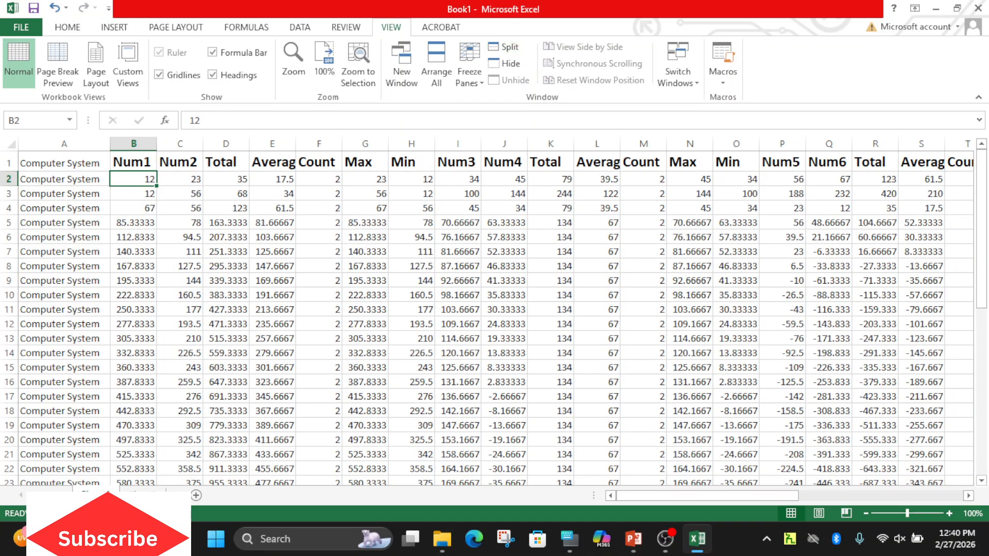
# Enter AA in B2 and BB in B3 of the Num1 column.
pyautogui.click(143, 495)
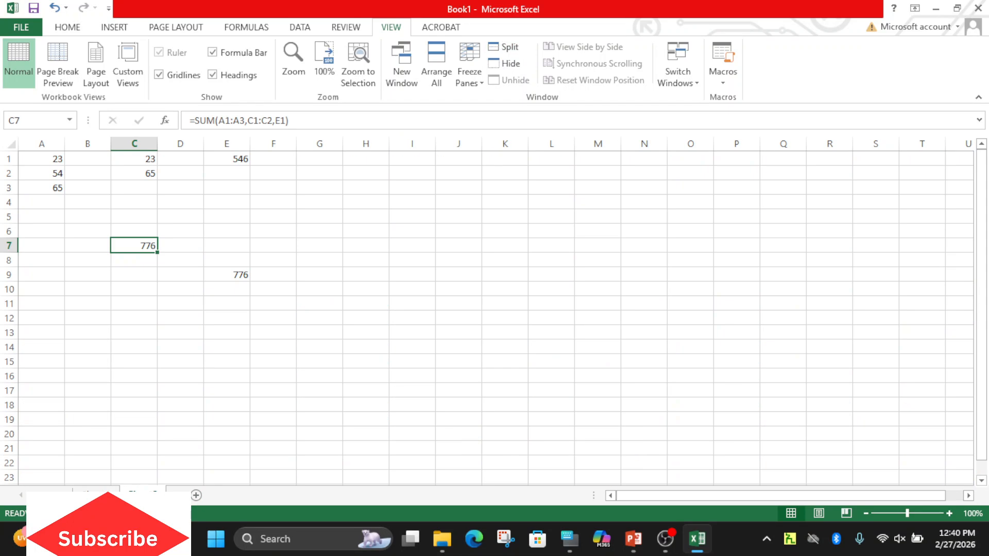
pyautogui.click(95, 495)
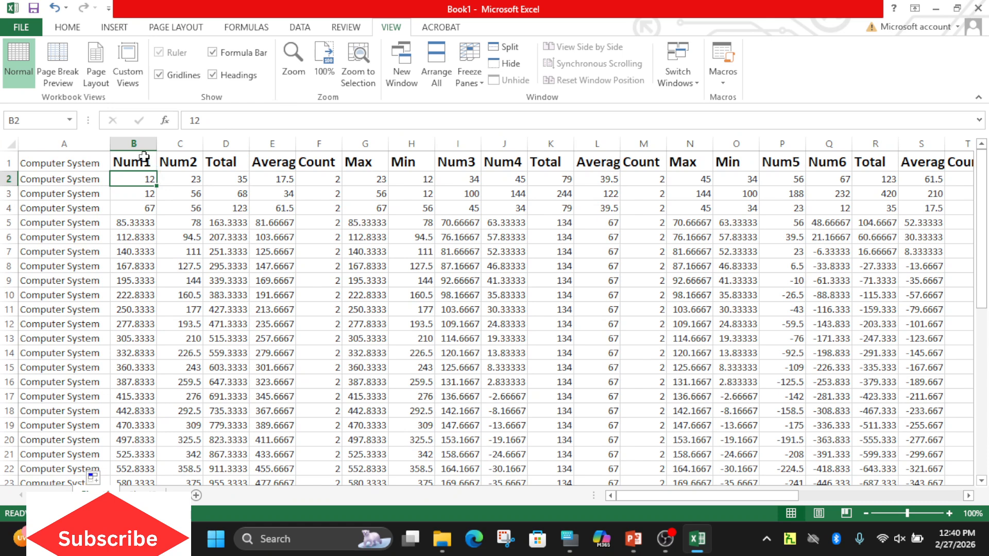
pyautogui.write('AA')
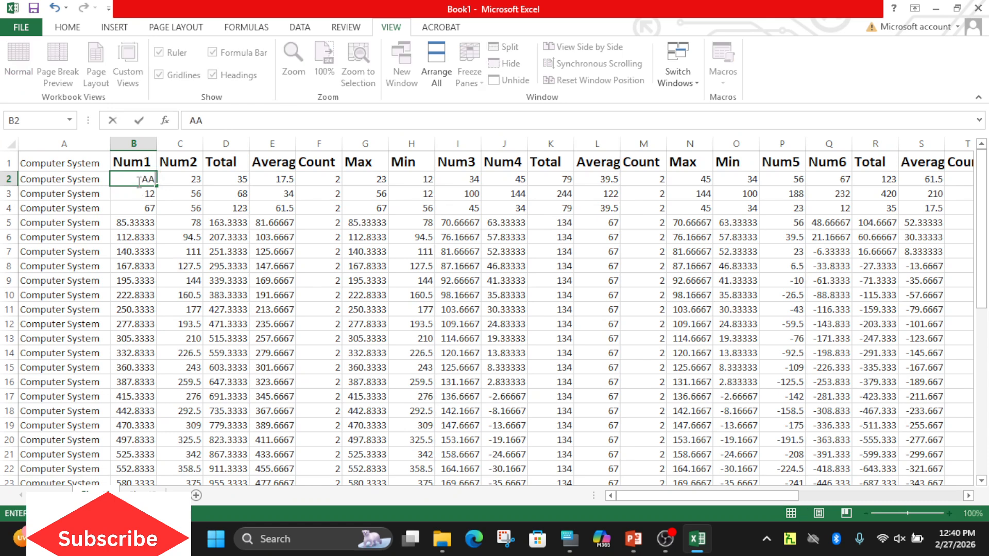
pyautogui.press('Return')
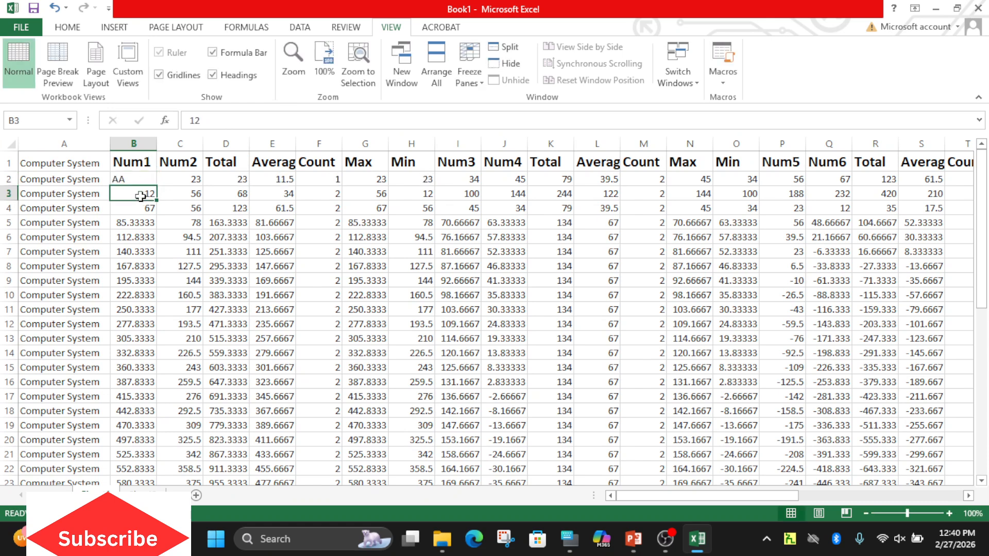
pyautogui.write('BB')
pyautogui.click(143, 225)
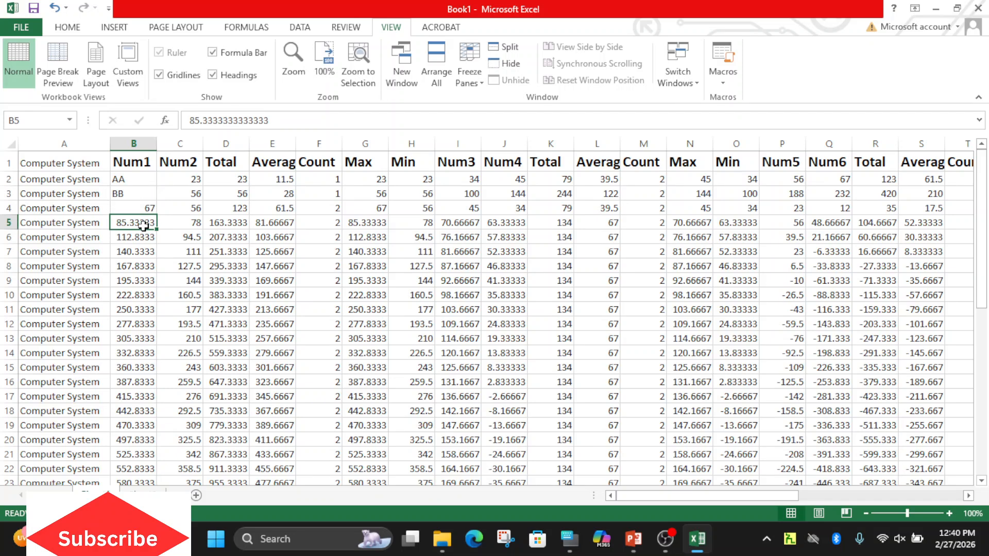
# Sort the table by the Num1 column in ascending order.
pyautogui.click(128, 185)
pyautogui.click(125, 165)
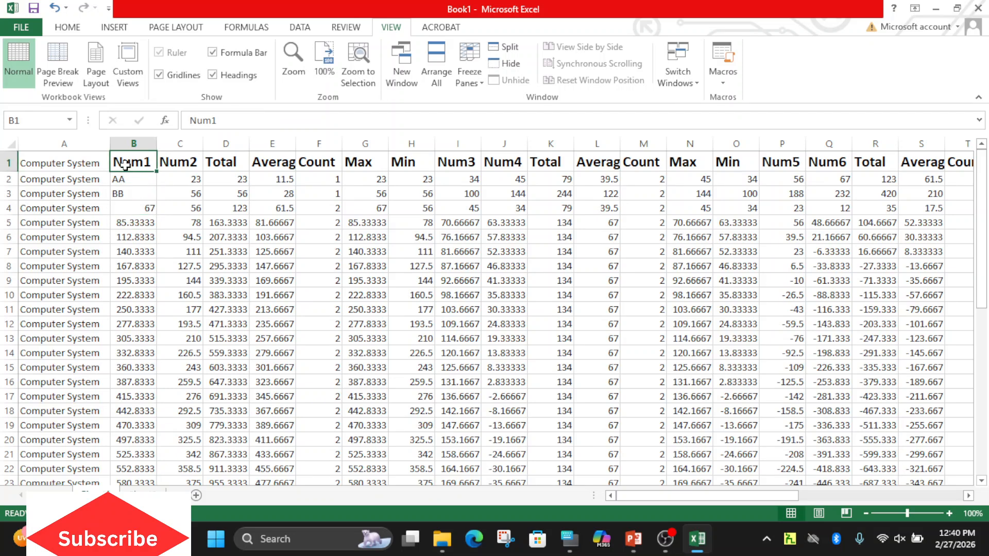
pyautogui.click(298, 29)
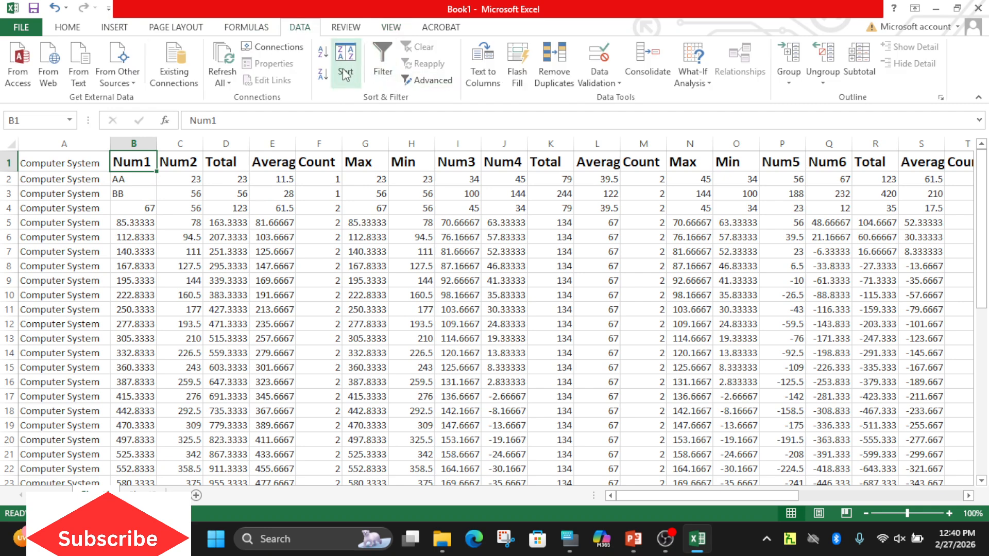
pyautogui.click(324, 56)
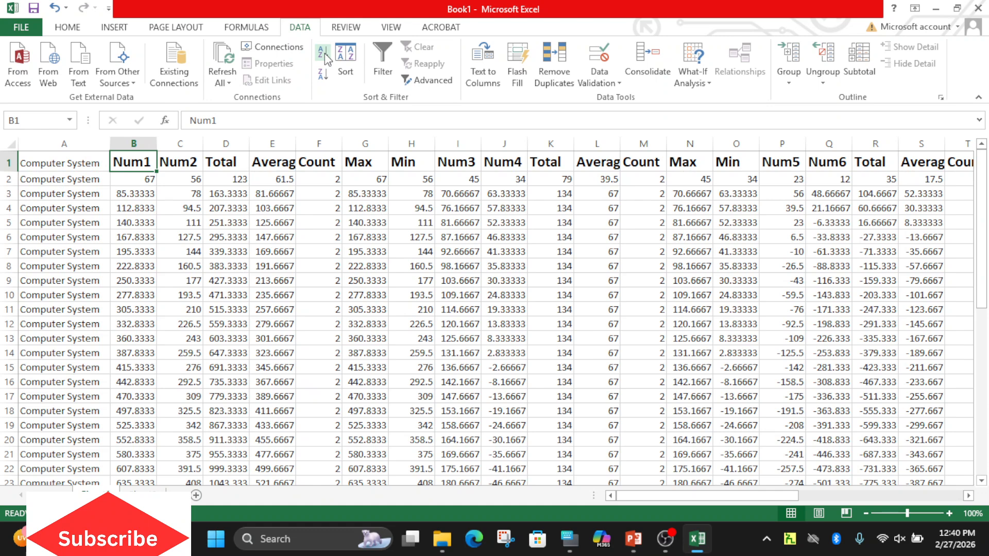
# Sort the table by the Num1 column in descending order, and return it to ascending order.
pyautogui.click(324, 78)
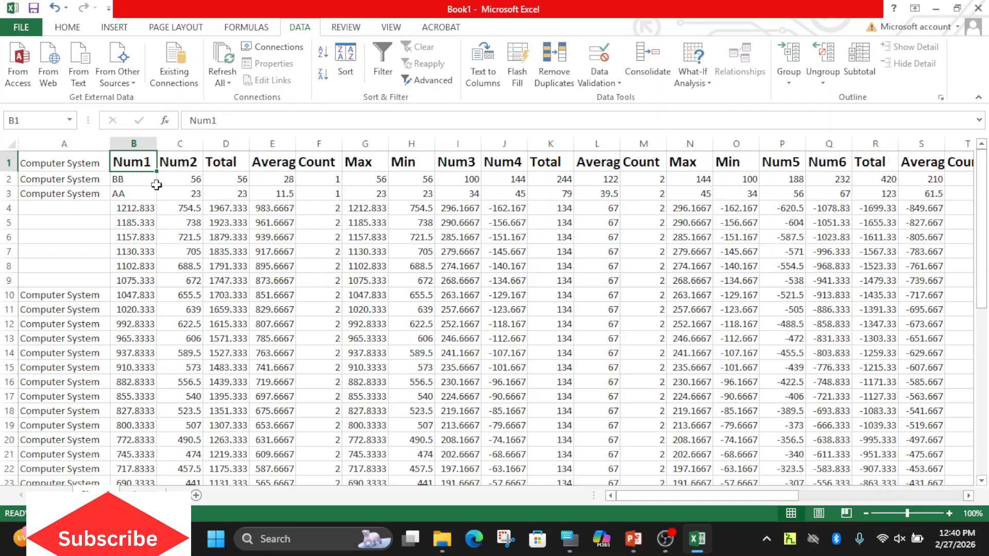
pyautogui.click(323, 52)
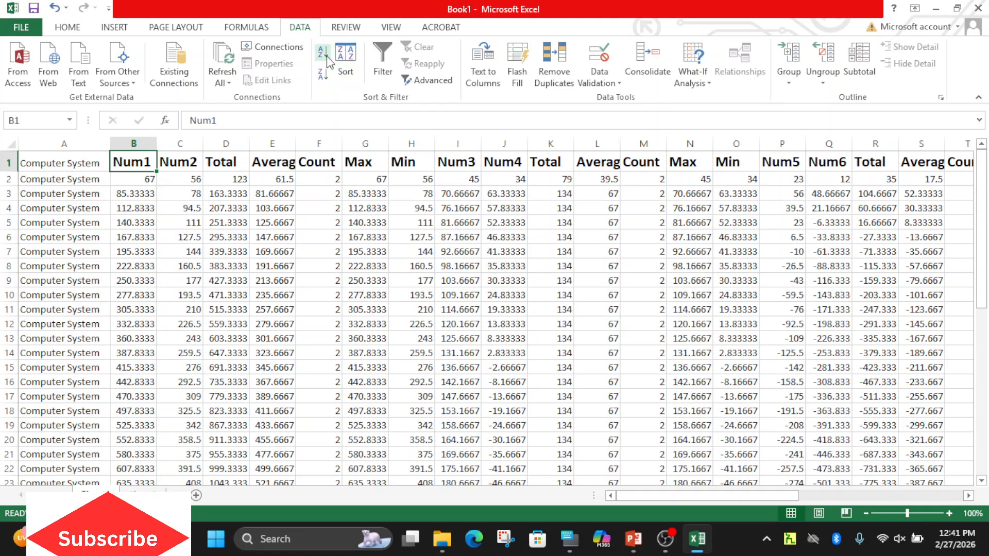
# Replace the value in B2 of the Num1 column with AA.
pyautogui.click(141, 183)
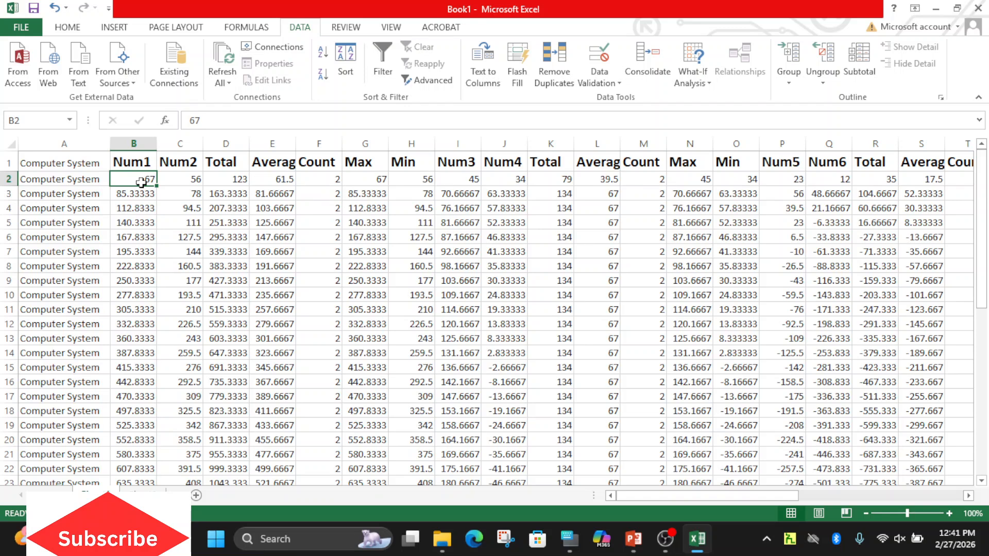
pyautogui.write('AA')
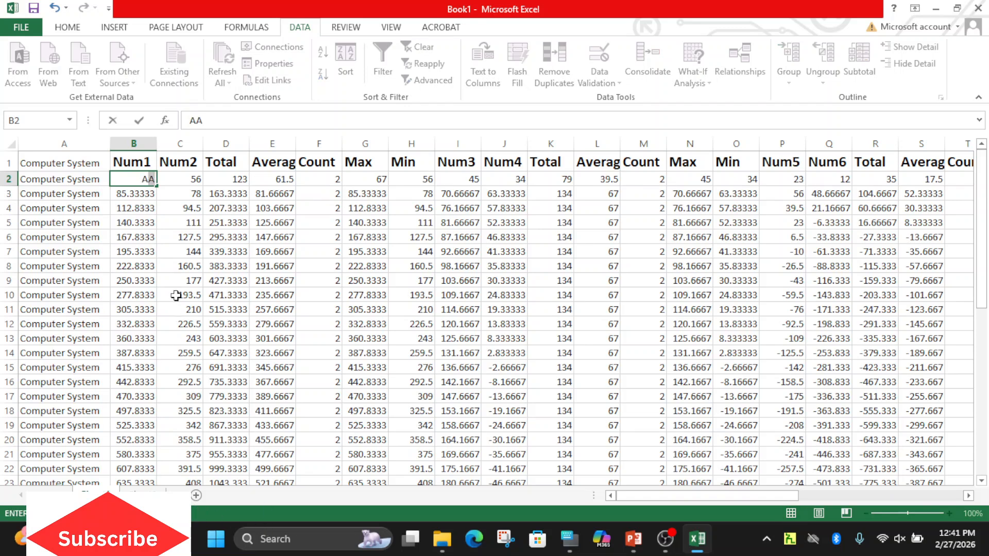
# Add a new worksheet after the last one and enter the header Name in A1.
pyautogui.click(147, 495)
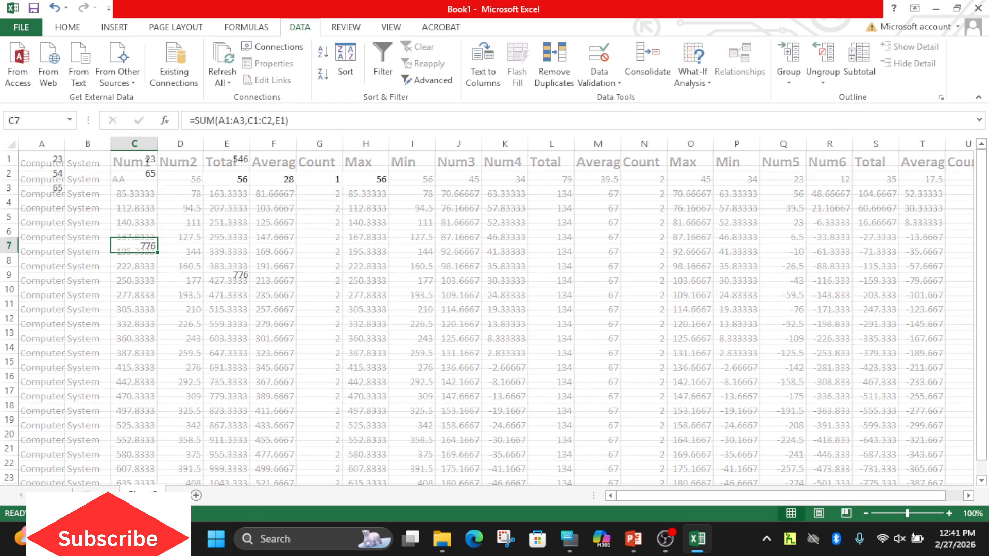
pyautogui.click(197, 494)
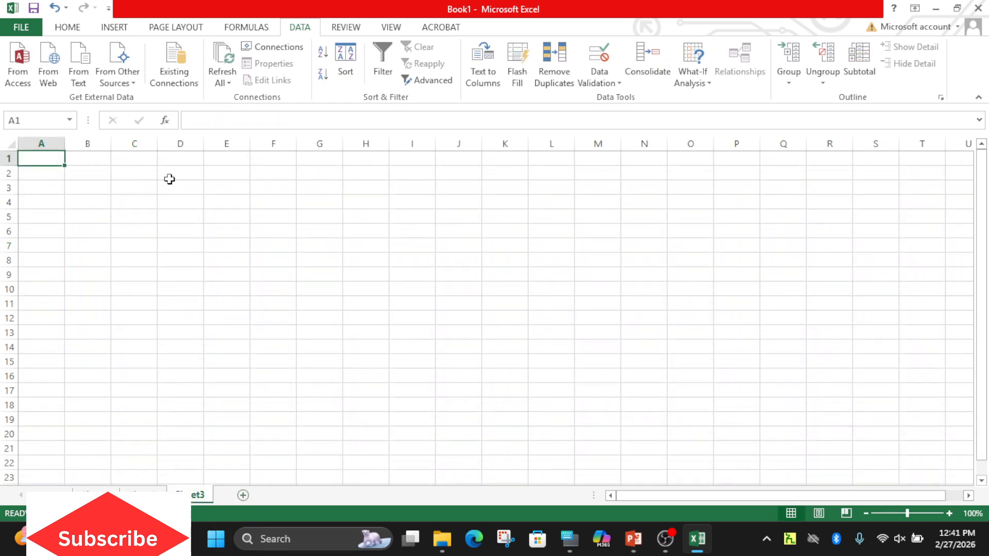
pyautogui.write('Name')
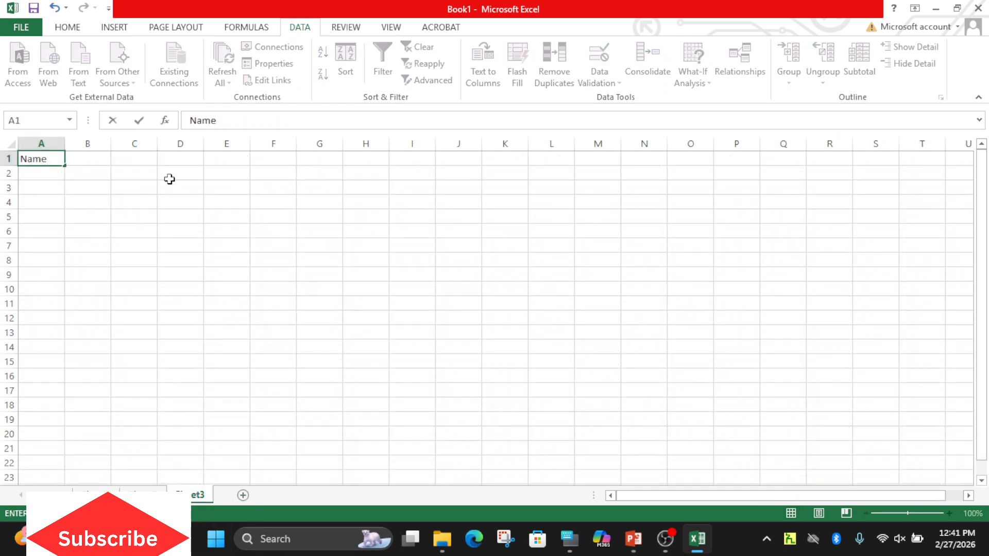
# Enter a sample first name starting with Z in A2 and widen column A to fit it.
pyautogui.click(52, 173)
pyautogui.write('Ze')
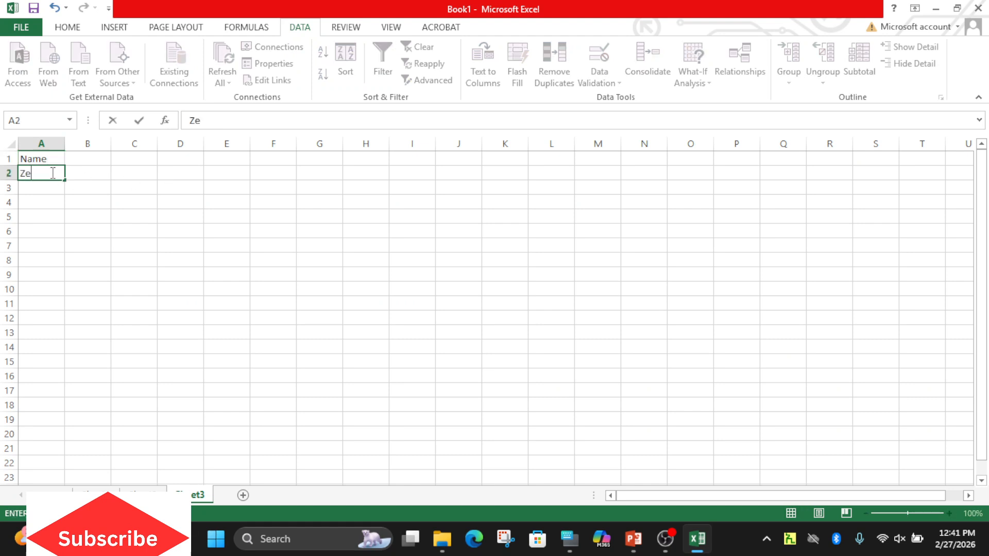
pyautogui.write('michael')
pyautogui.click(66, 143)
pyautogui.moveTo(65, 144); pyautogui.dragTo(91, 149)
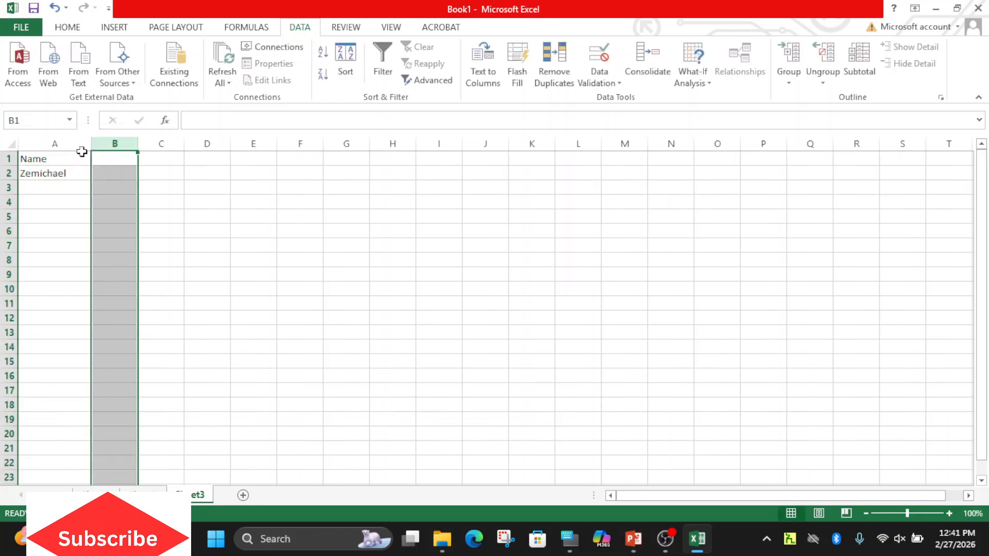
# Enter two more sample first names, starting with A and B, in A3 and A4.
pyautogui.click(30, 189)
pyautogui.write('Abe')
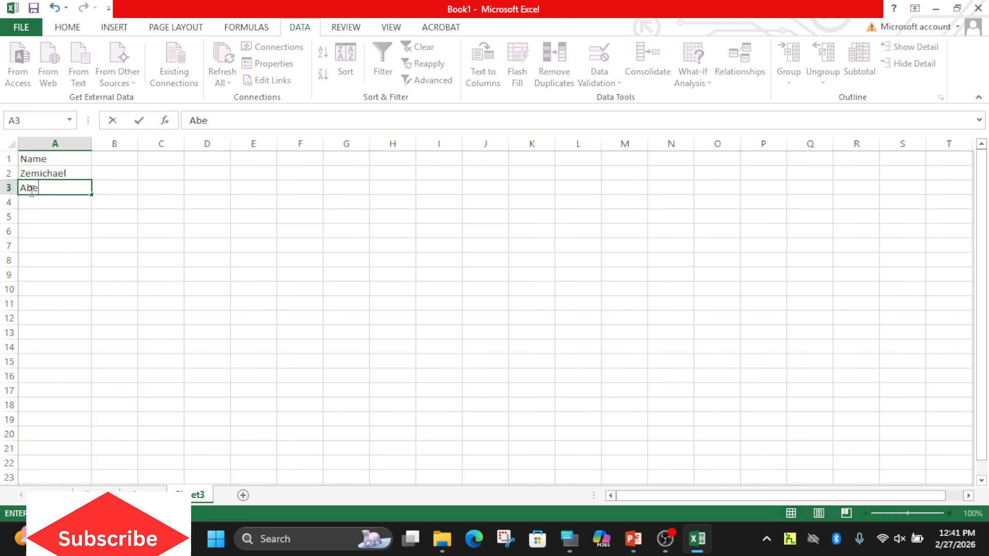
pyautogui.write('l')
pyautogui.press('Return')
pyautogui.write('Bet')
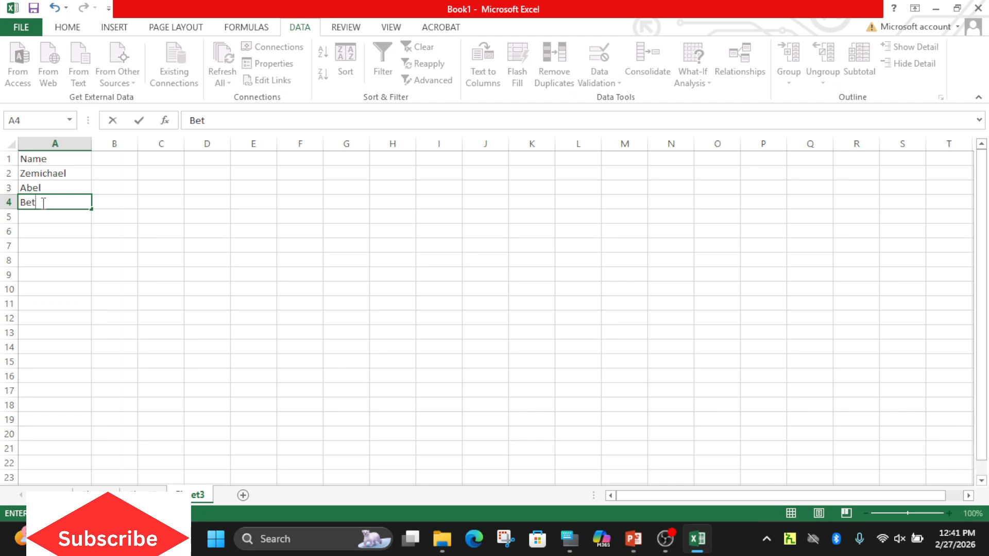
pyautogui.write('hlehem')
# Try to sort the name list from A to Z starting from header cell A1, and undo the sort.
pyautogui.click(44, 158)
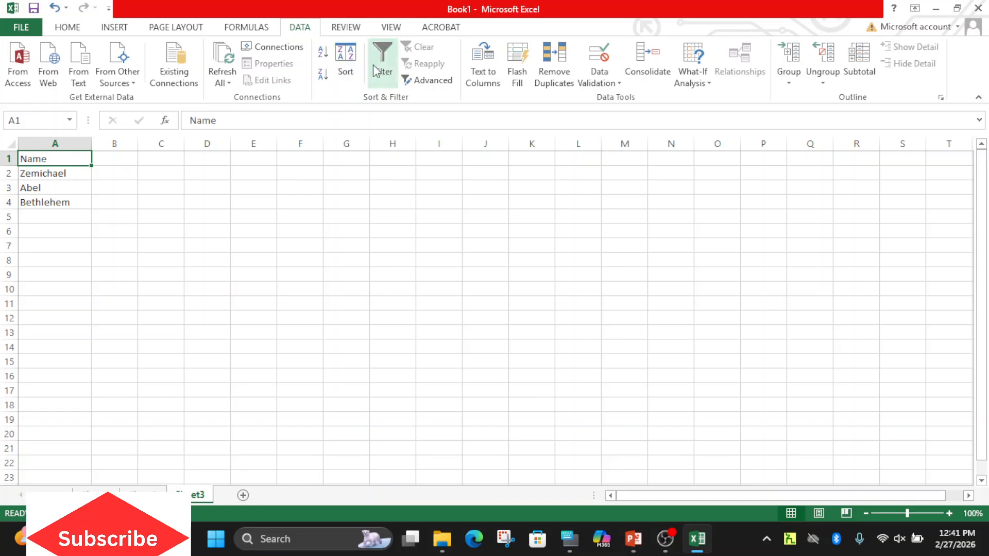
pyautogui.click(323, 53)
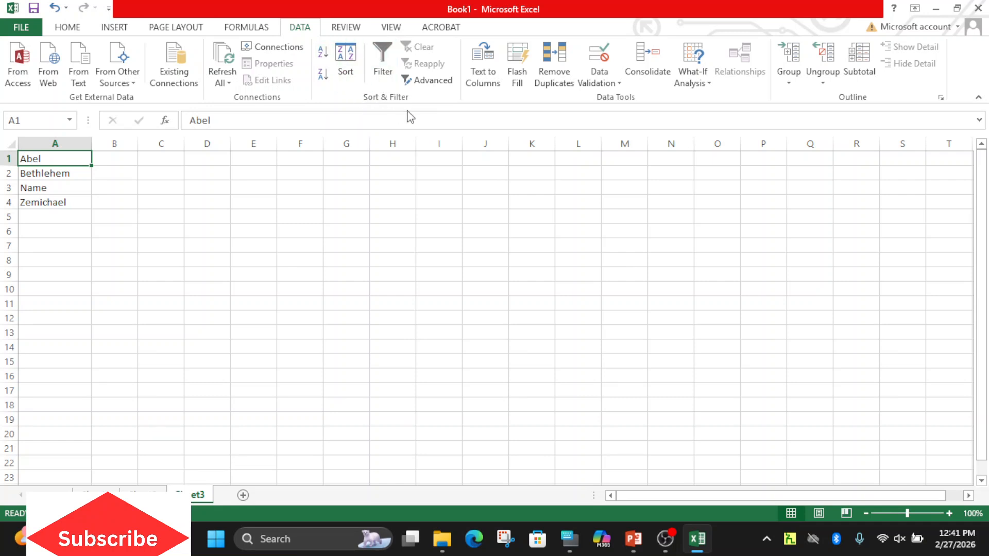
pyautogui.click(325, 54)
pyautogui.click(325, 54)
pyautogui.hotkey('ctrl', 'shift', 'Down')
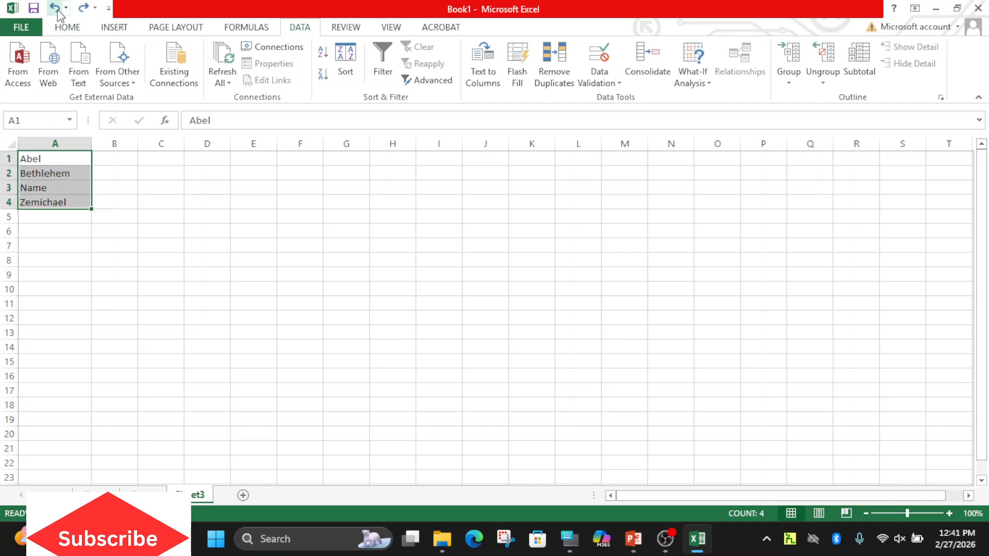
pyautogui.click(57, 9)
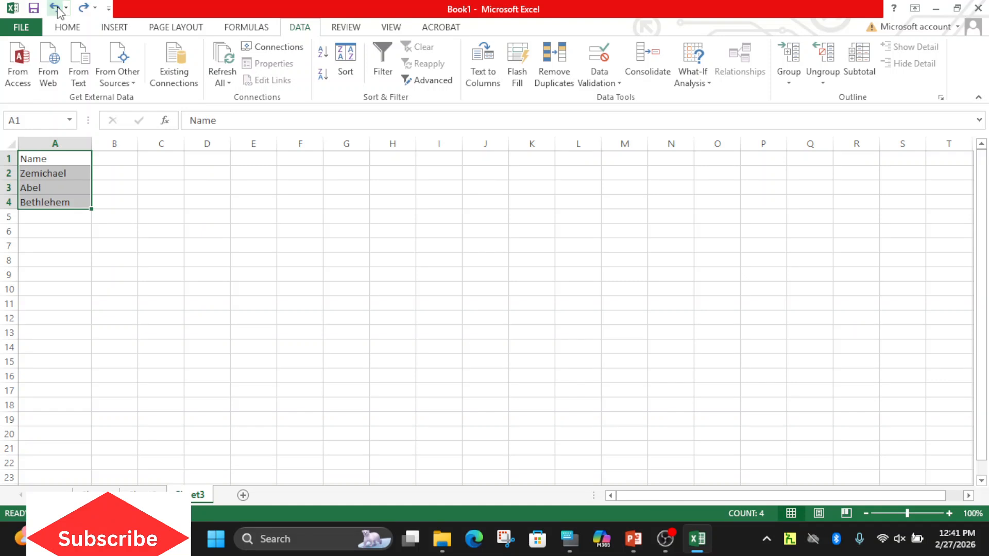
# Try the A to Z sort again from A2, the first name below the header, and undo it.
pyautogui.click(39, 172)
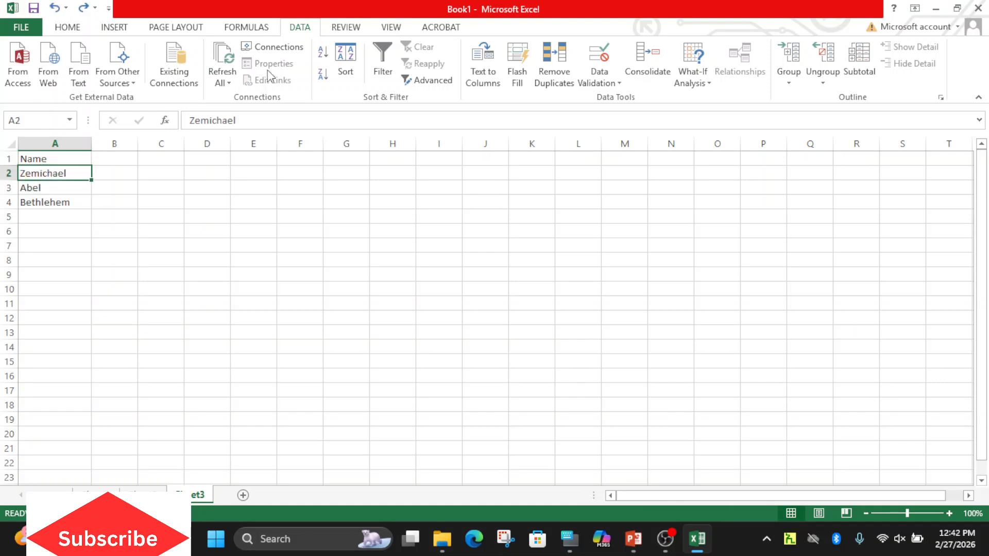
pyautogui.click(323, 56)
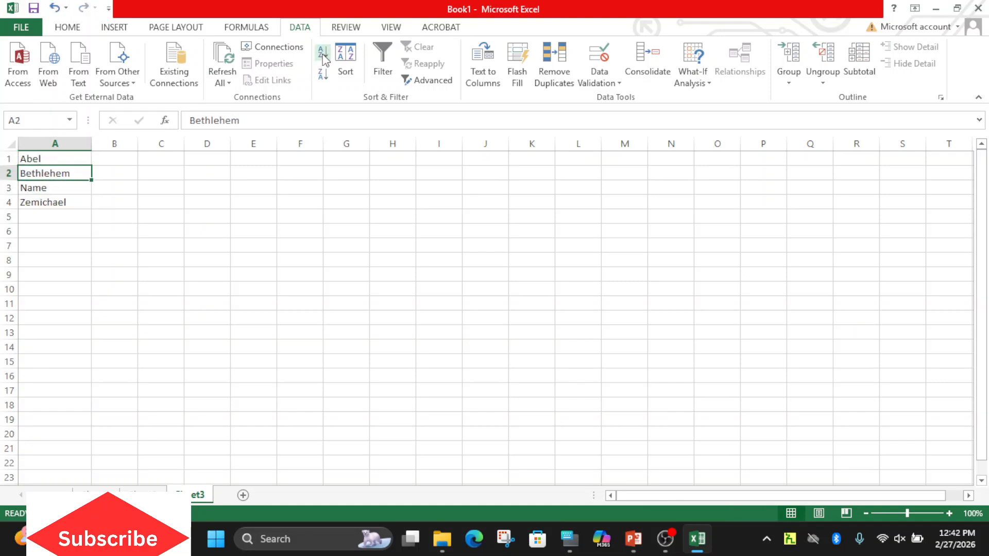
pyautogui.click(55, 8)
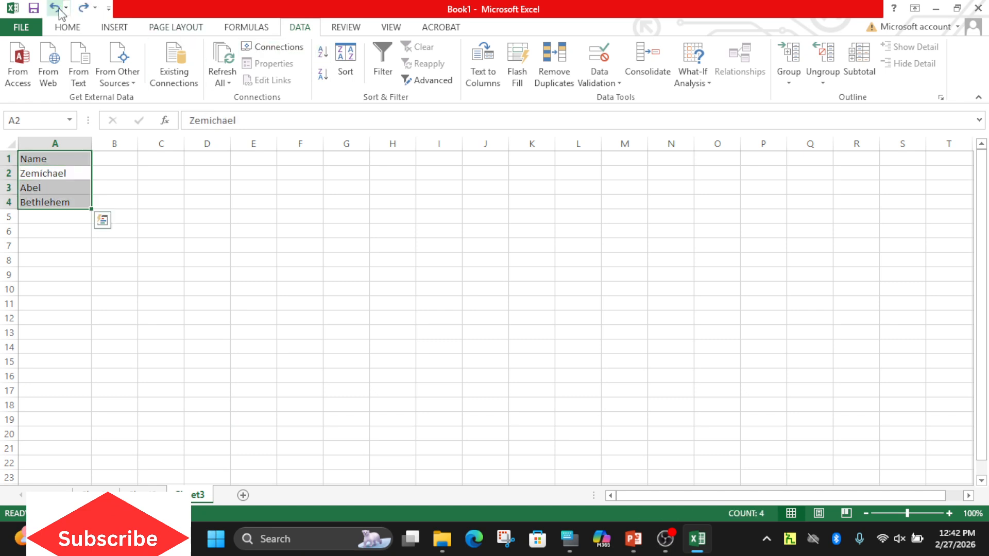
# Custom-sort the list by Name on Values from A to Z, with My data has headers enabled.
pyautogui.click(46, 171)
pyautogui.click(45, 158)
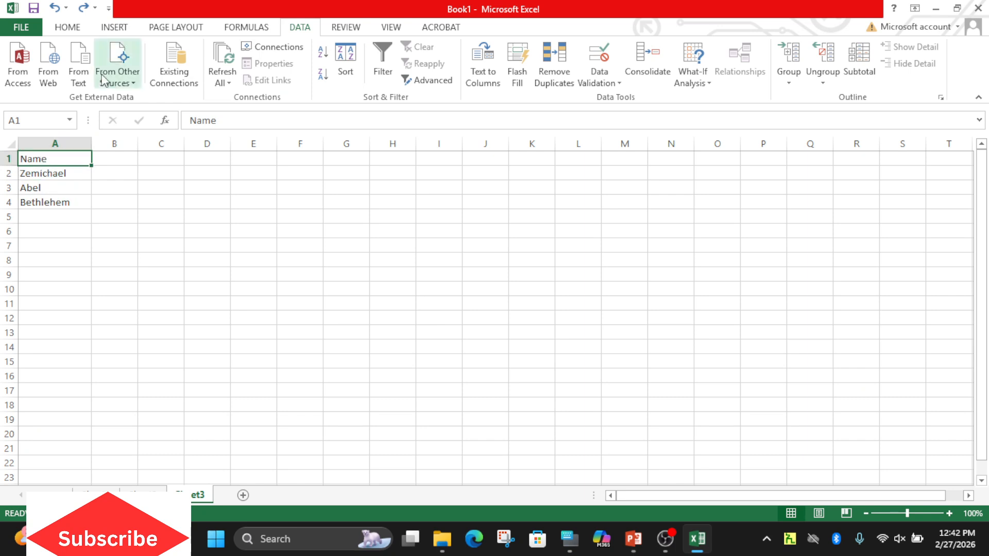
pyautogui.click(67, 28)
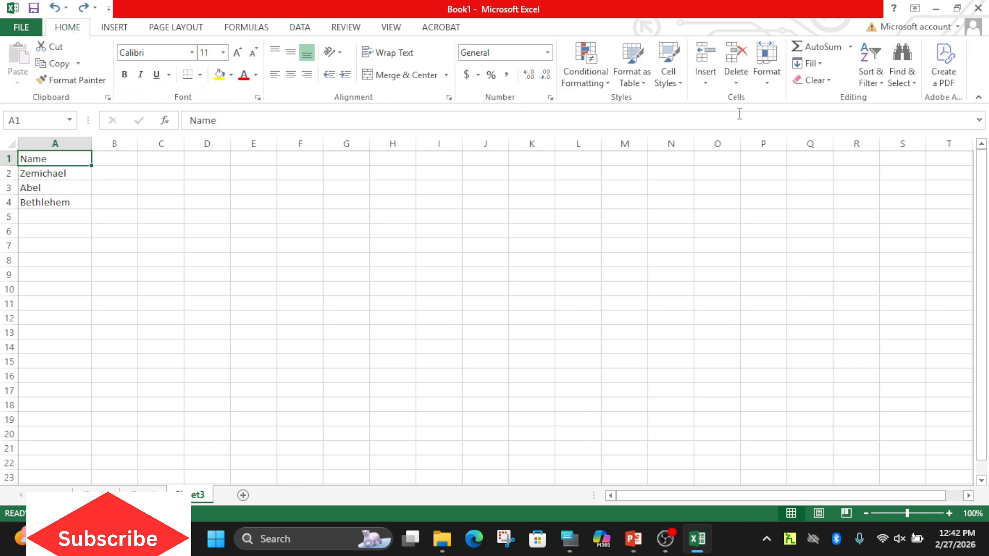
pyautogui.click(879, 82)
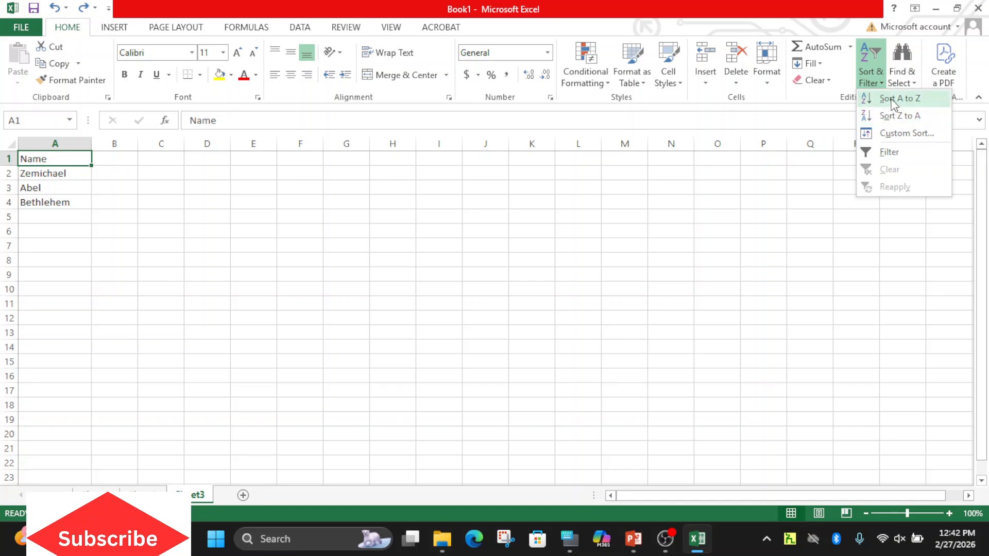
pyautogui.click(895, 134)
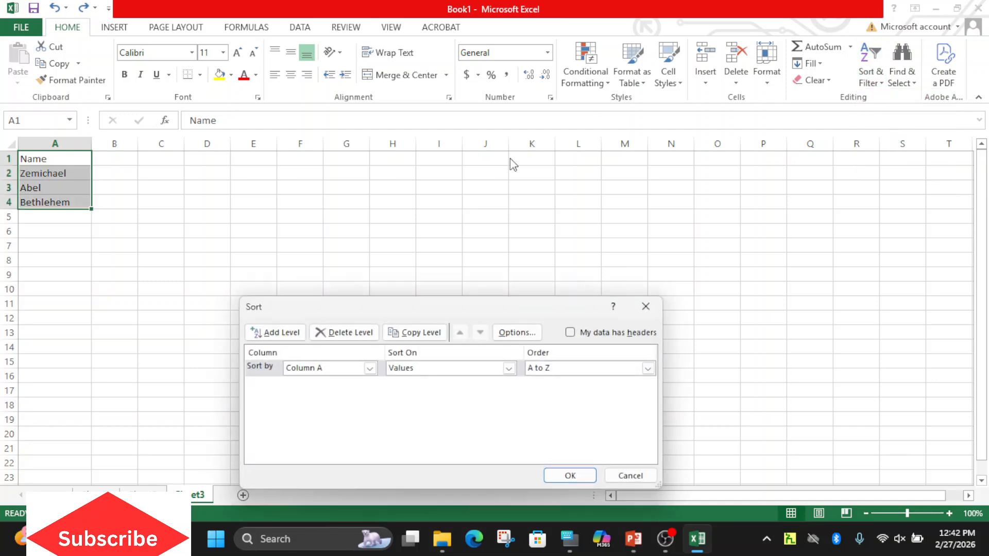
pyautogui.moveTo(425, 307); pyautogui.dragTo(446, 237)
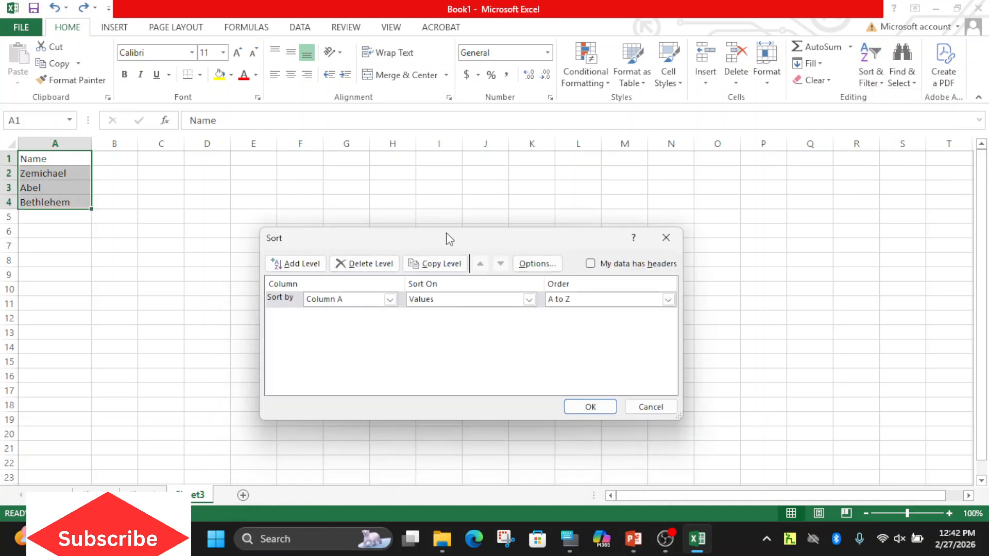
pyautogui.click(390, 299)
pyautogui.click(390, 301)
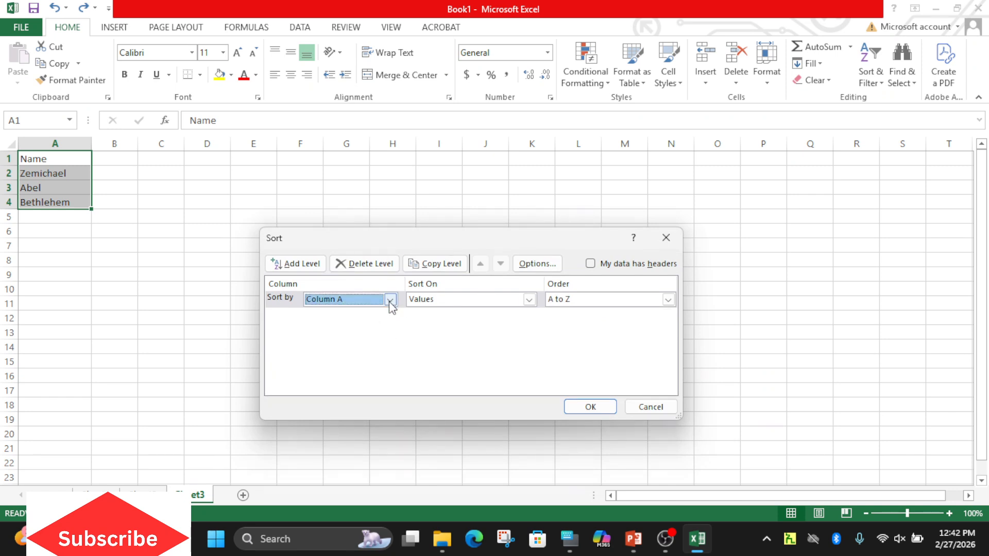
pyautogui.click(520, 308)
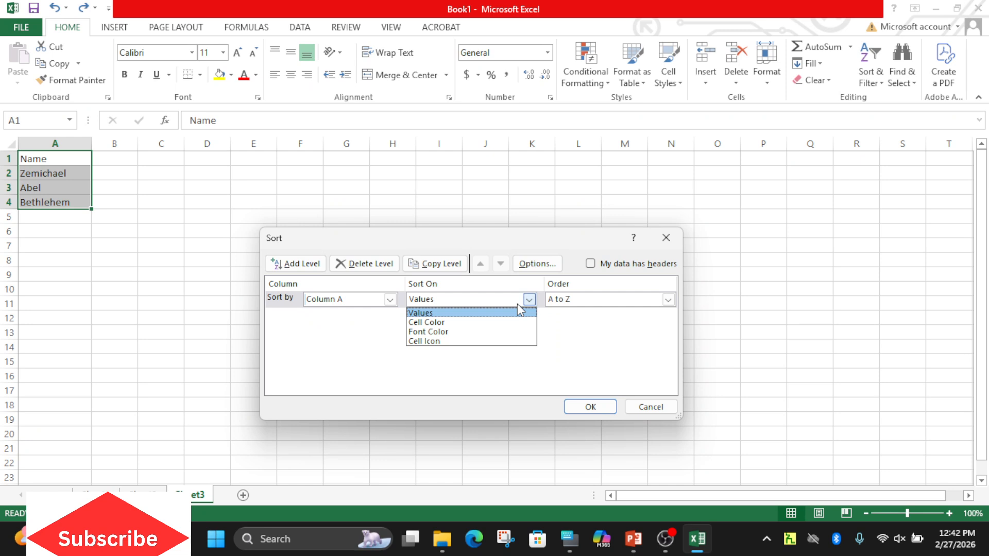
pyautogui.click(517, 305)
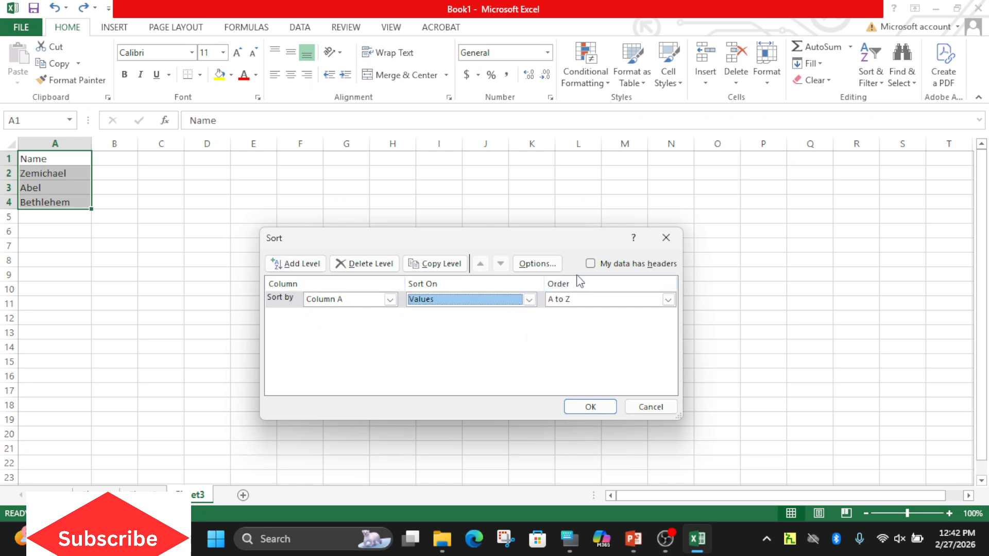
pyautogui.click(590, 267)
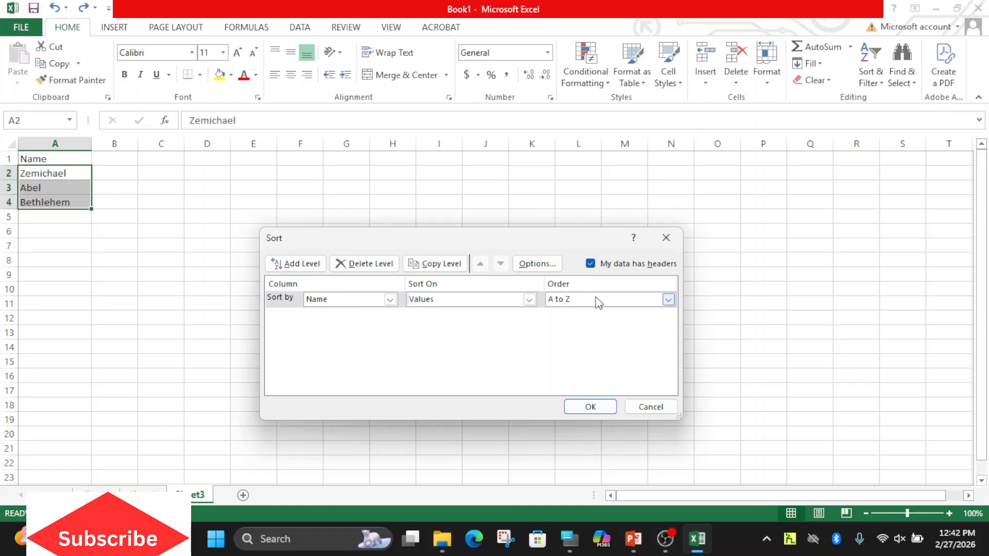
pyautogui.click(591, 406)
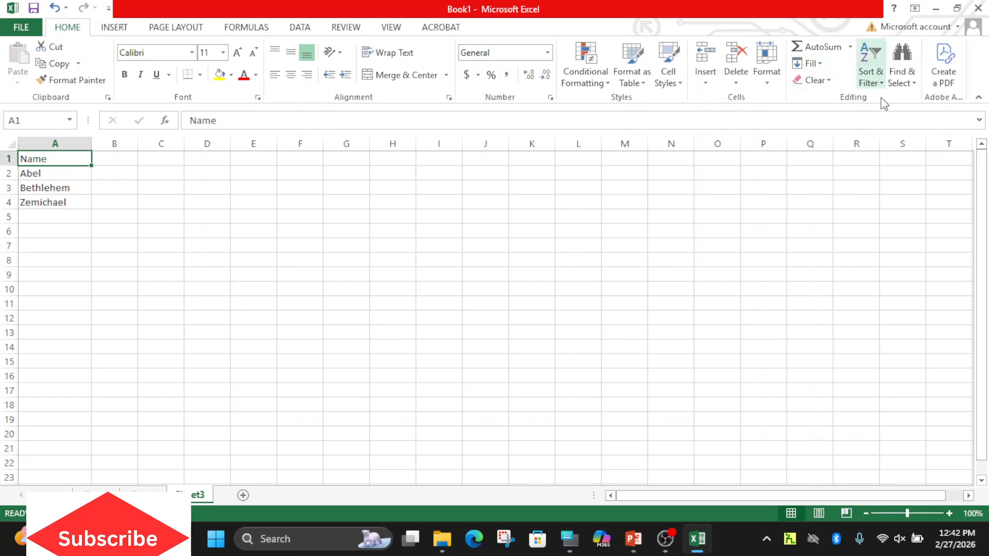
# Custom-sort the list by Name from Z to A, and select the first name in A2.
pyautogui.click(875, 82)
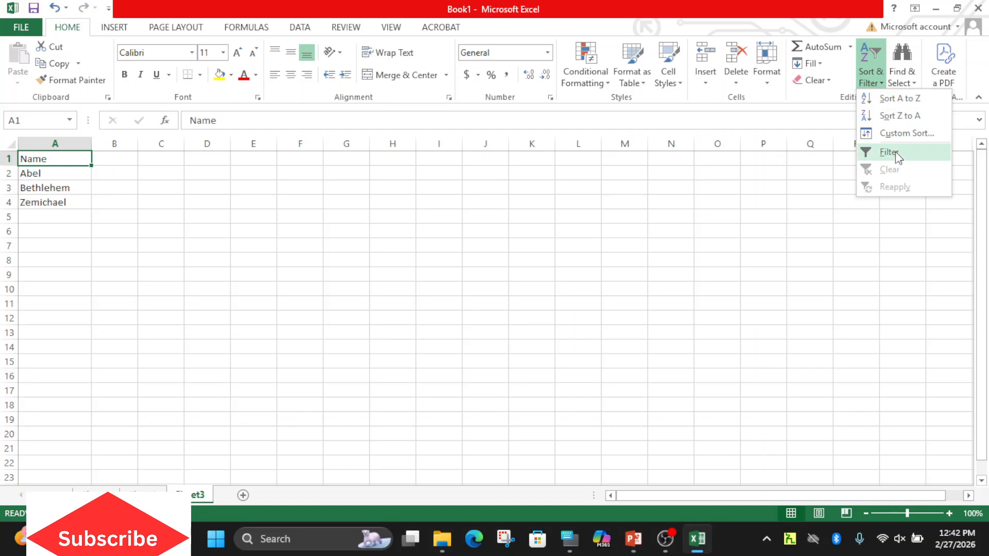
pyautogui.click(891, 134)
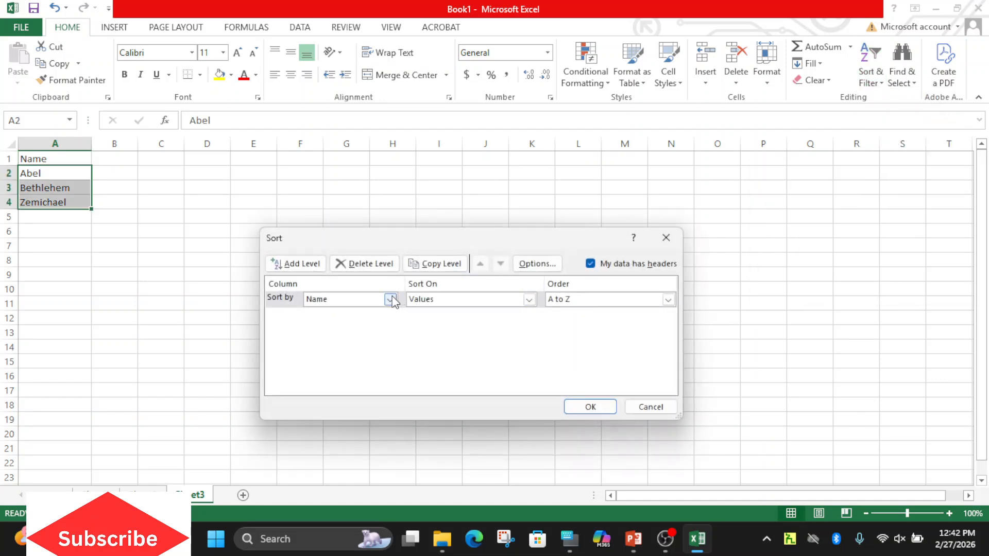
pyautogui.click(668, 299)
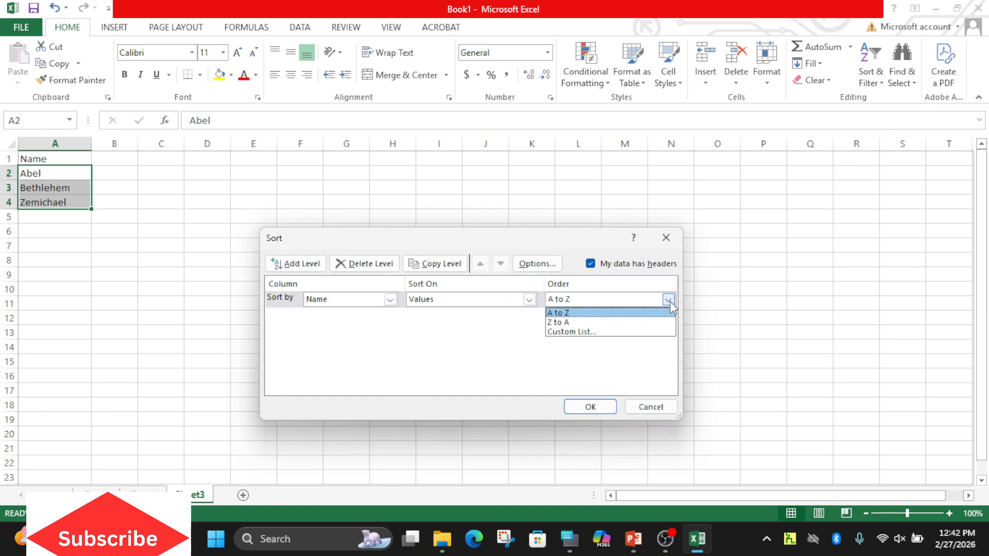
pyautogui.click(636, 324)
pyautogui.click(592, 408)
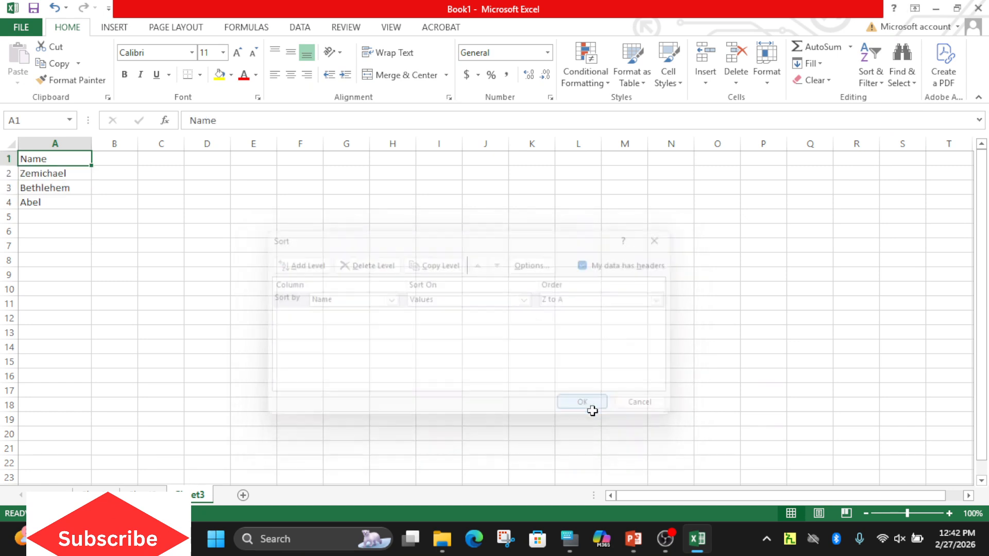
pyautogui.click(42, 175)
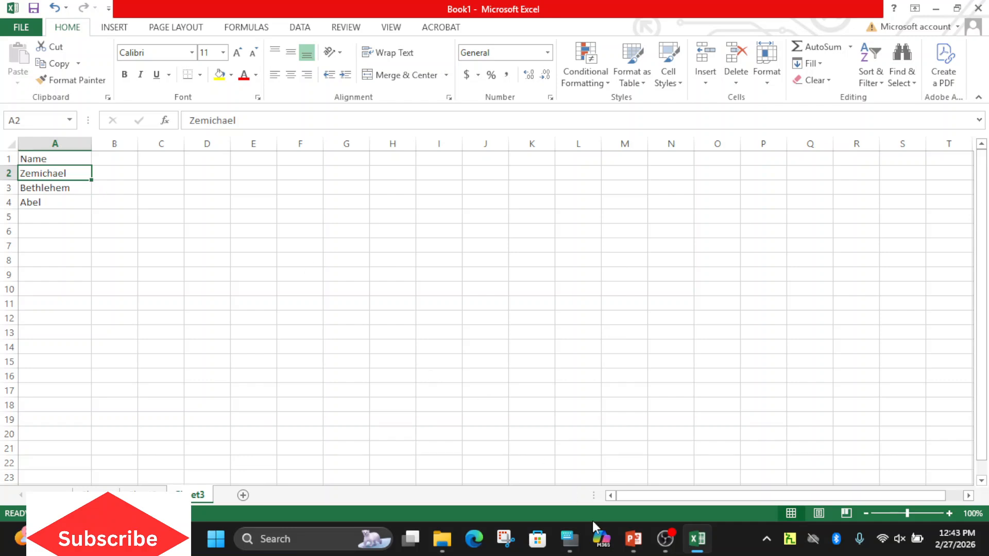
# Turn on filtering for the number table's header row, and view the Num1 filter options without applying any.
pyautogui.click(95, 492)
pyautogui.click(299, 28)
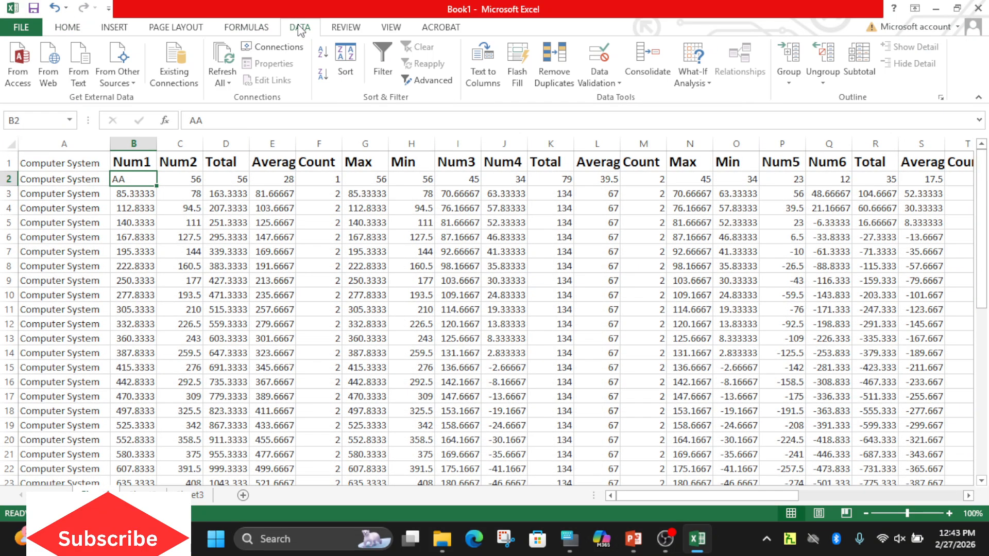
pyautogui.click(134, 165)
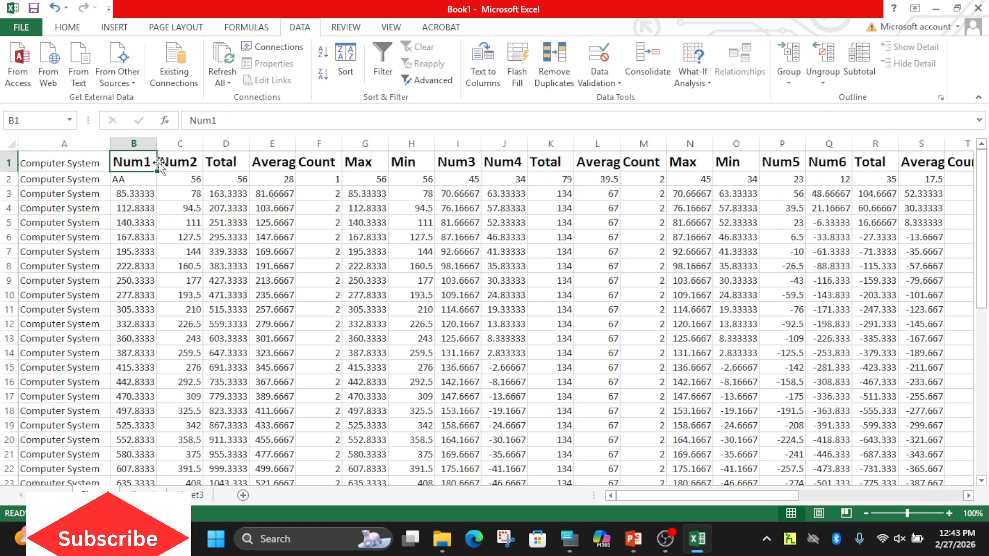
pyautogui.click(383, 62)
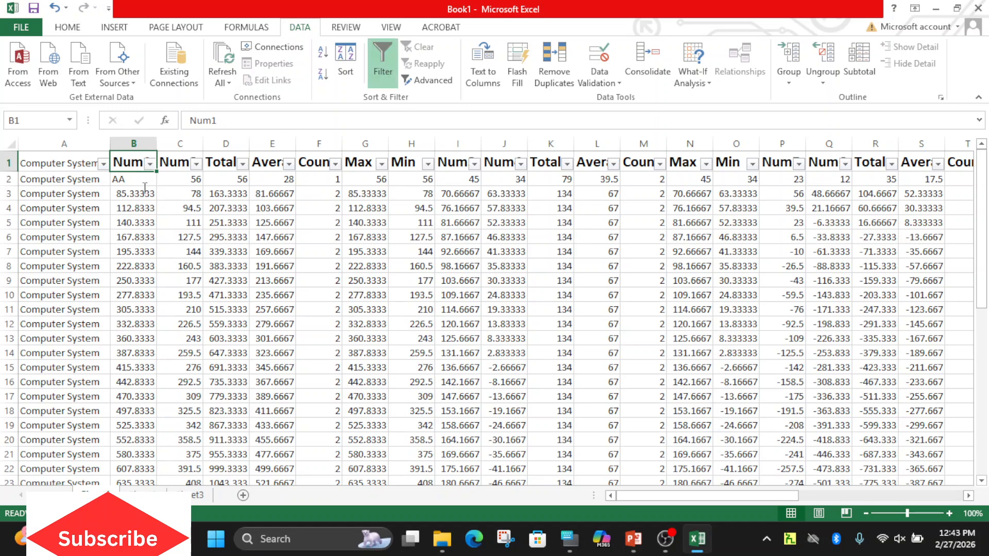
pyautogui.click(148, 164)
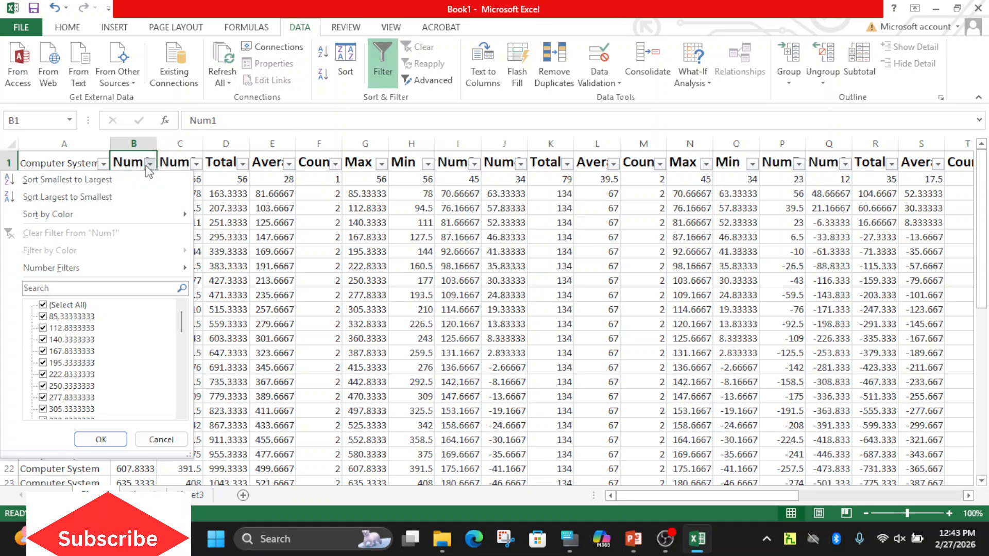
pyautogui.click(170, 440)
# Add a Sex column beside the names on Sheet3, entering Male in B2, Female in B3 and Male in B4.
pyautogui.click(194, 495)
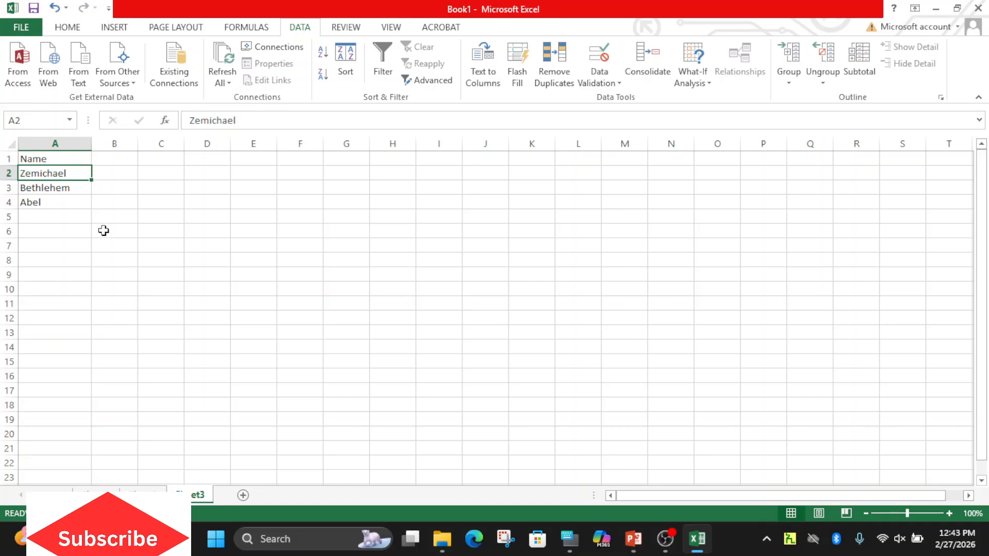
pyautogui.click(106, 152)
pyautogui.write('Sex')
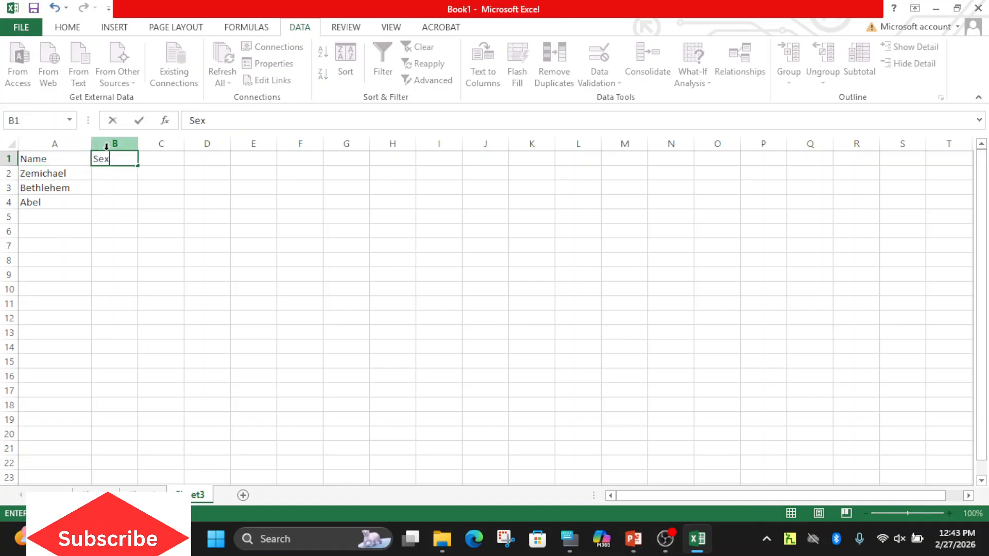
pyautogui.click(113, 174)
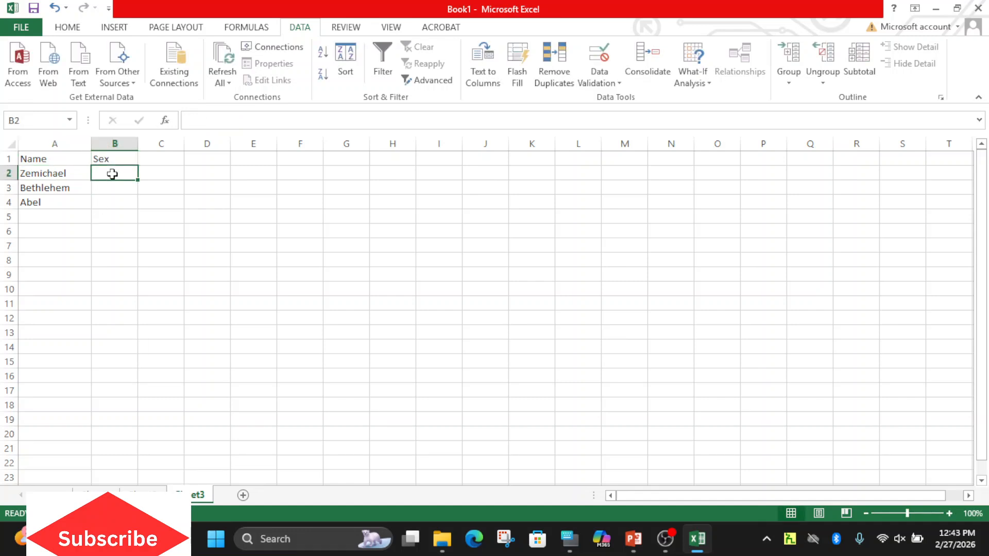
pyautogui.write('Male')
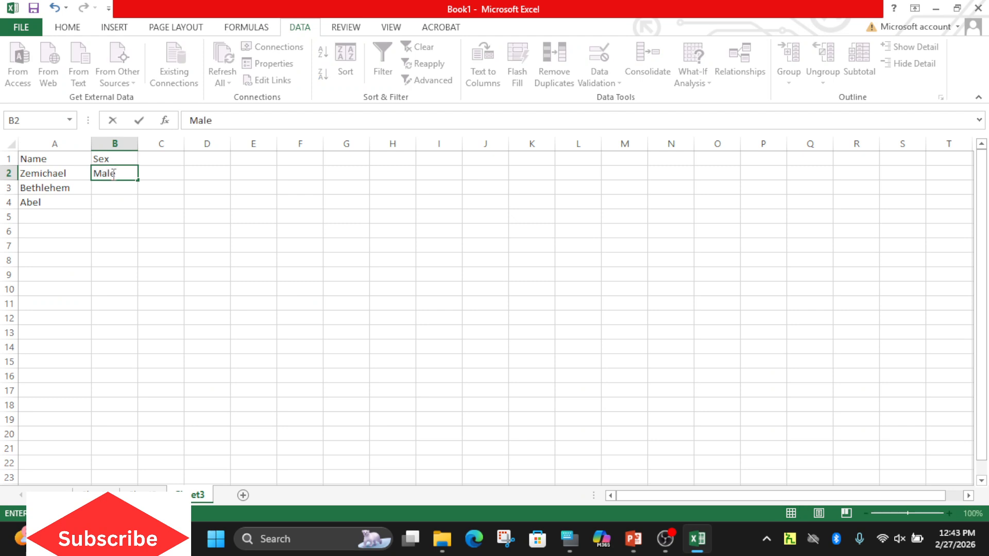
pyautogui.click(118, 190)
pyautogui.write('Fenamale')
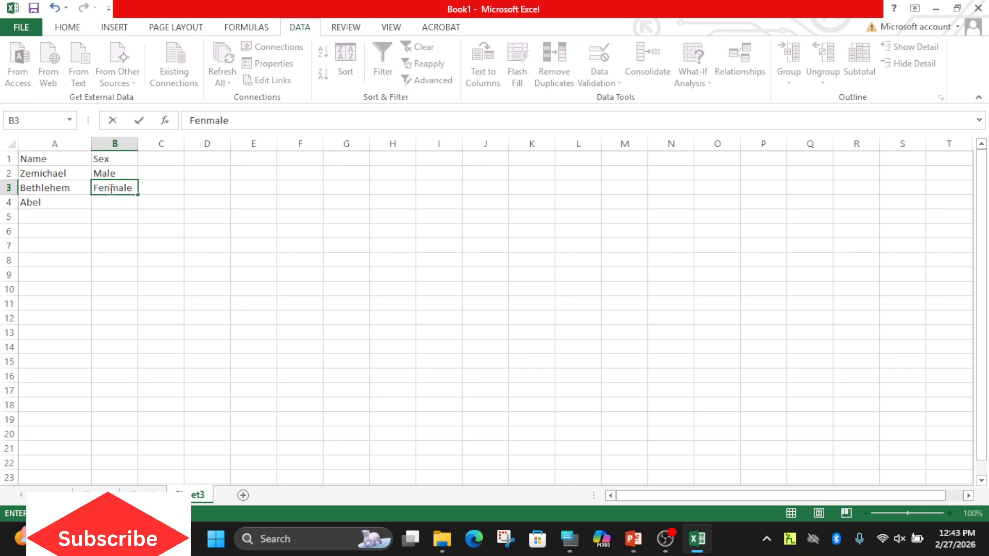
pyautogui.click(109, 189)
pyautogui.press('BackSpace')
pyautogui.click(126, 201)
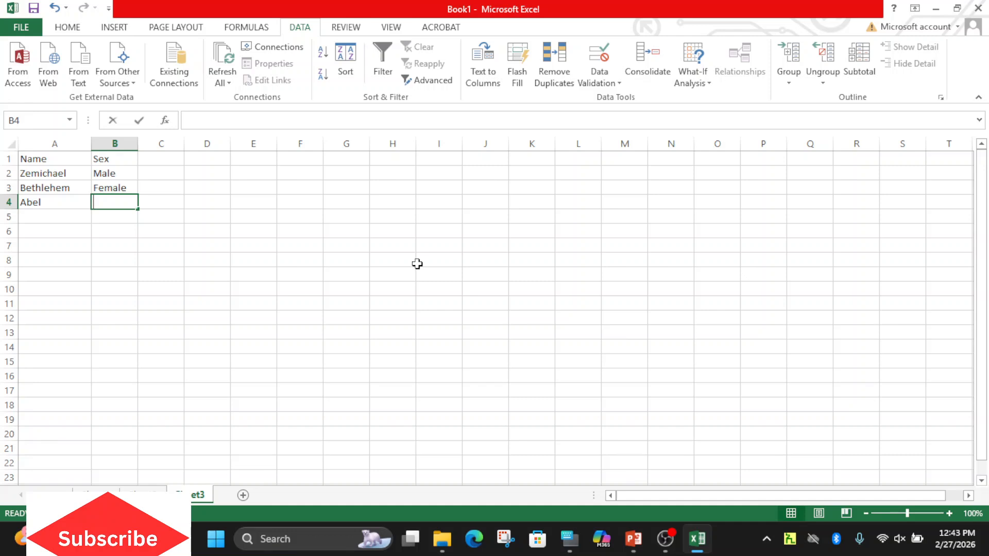
pyautogui.write('Male')
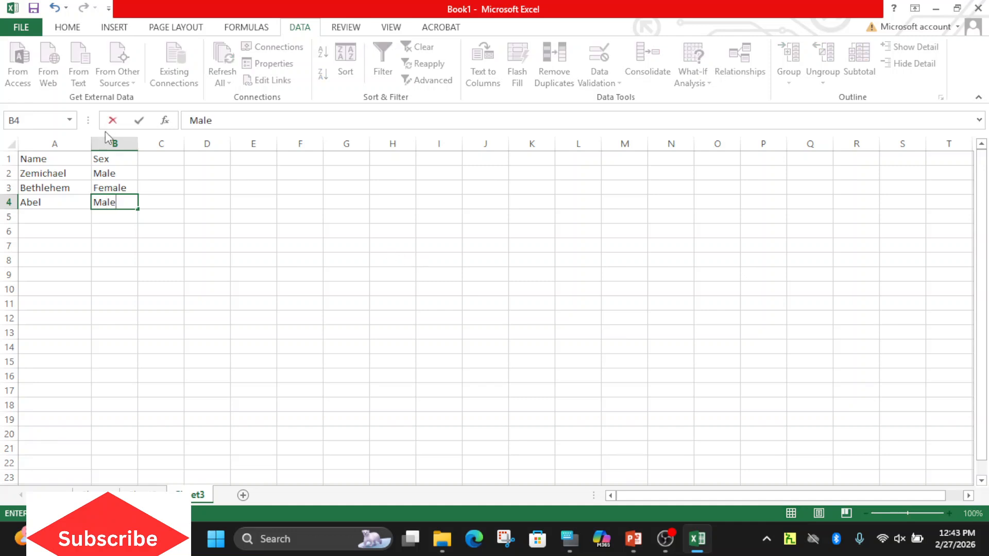
# Turn on filtering for the name list and filter the Sex column to show only Male rows.
pyautogui.click(110, 154)
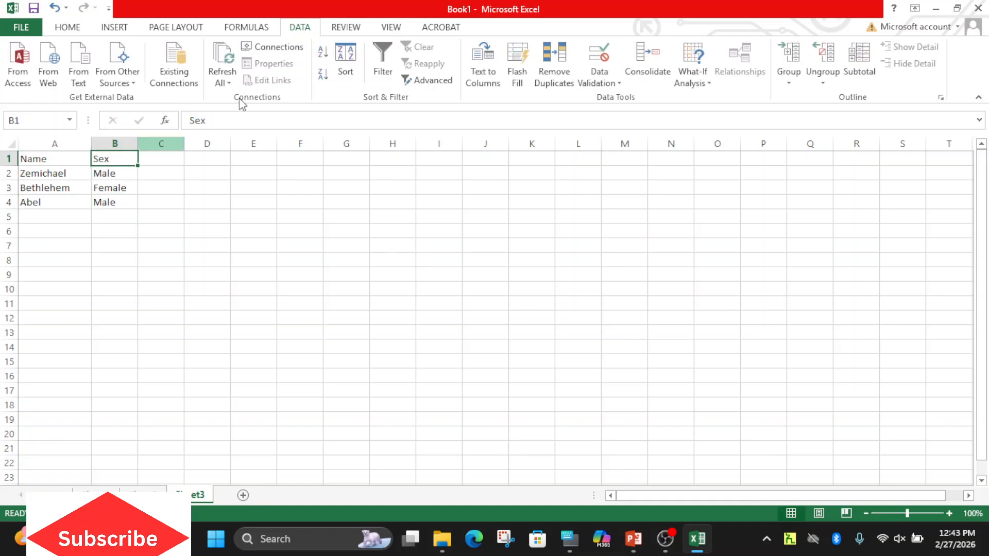
pyautogui.click(383, 72)
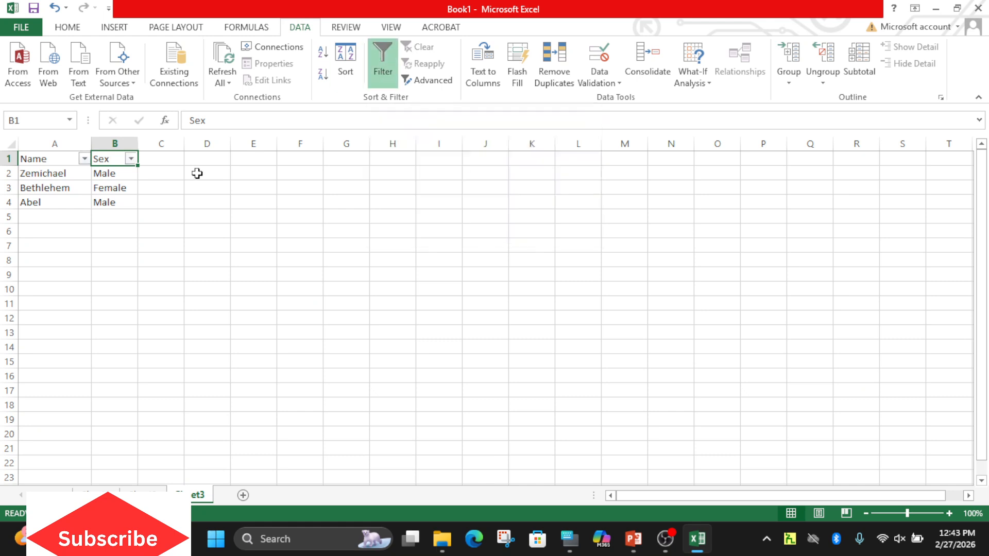
pyautogui.click(132, 159)
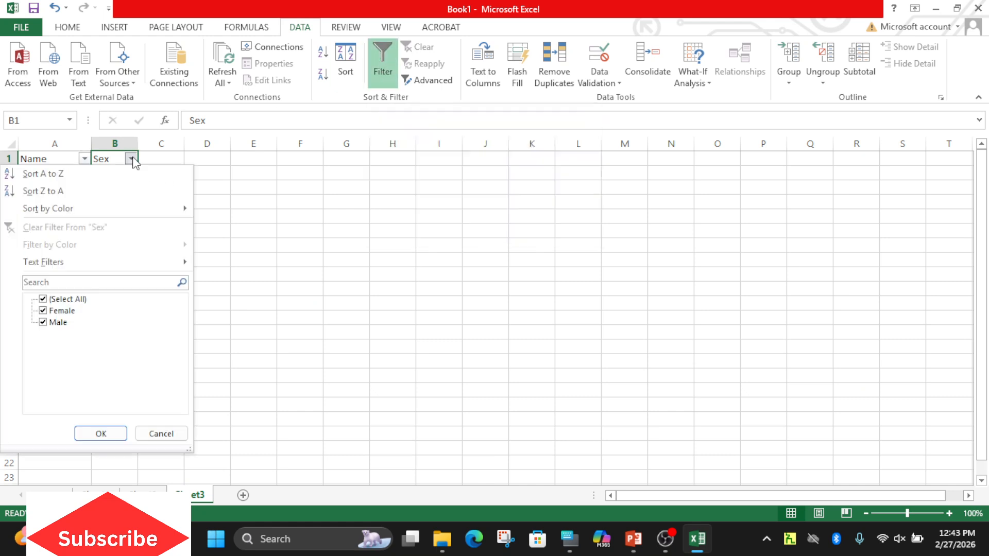
pyautogui.click(52, 311)
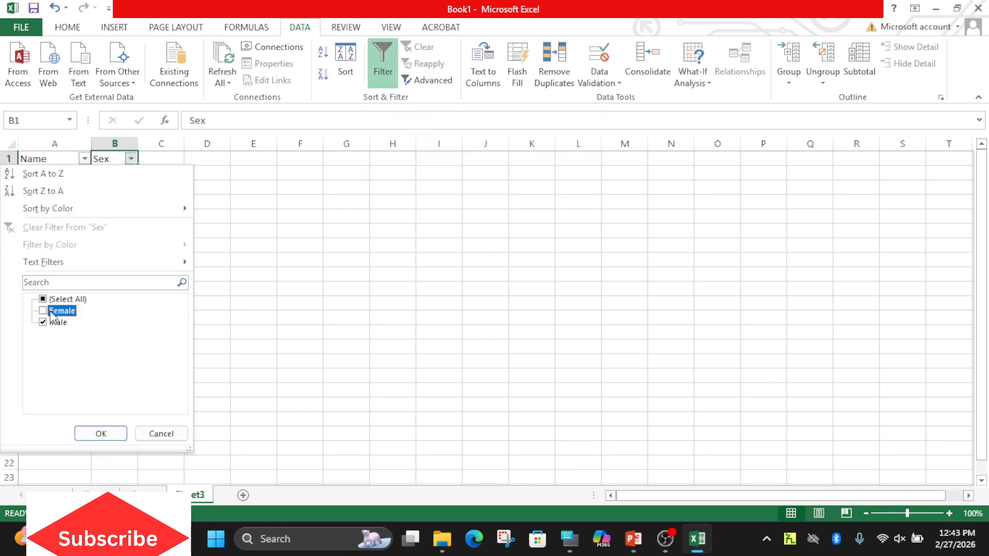
pyautogui.click(108, 434)
pyautogui.click(108, 433)
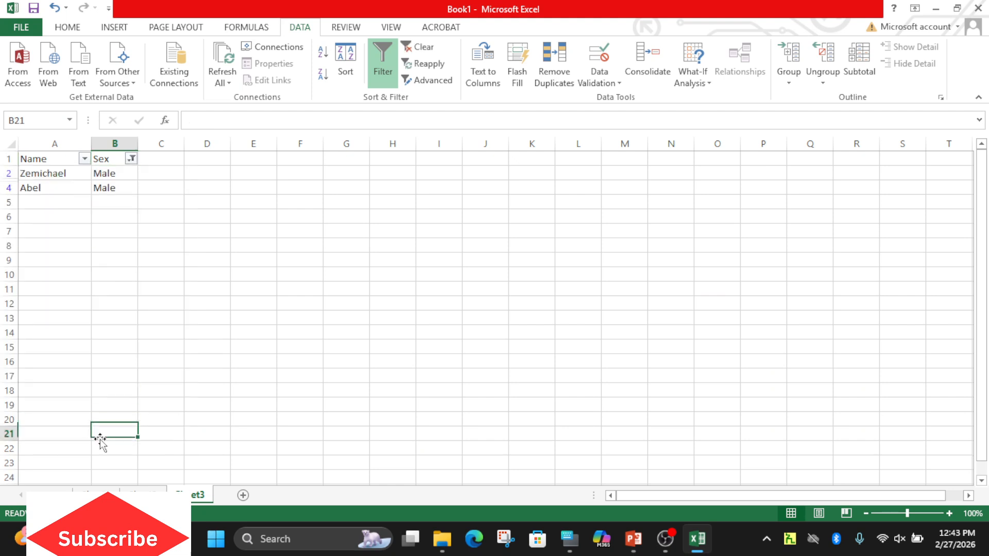
# Switch the Sex column filter to show only Female rows.
pyautogui.click(132, 159)
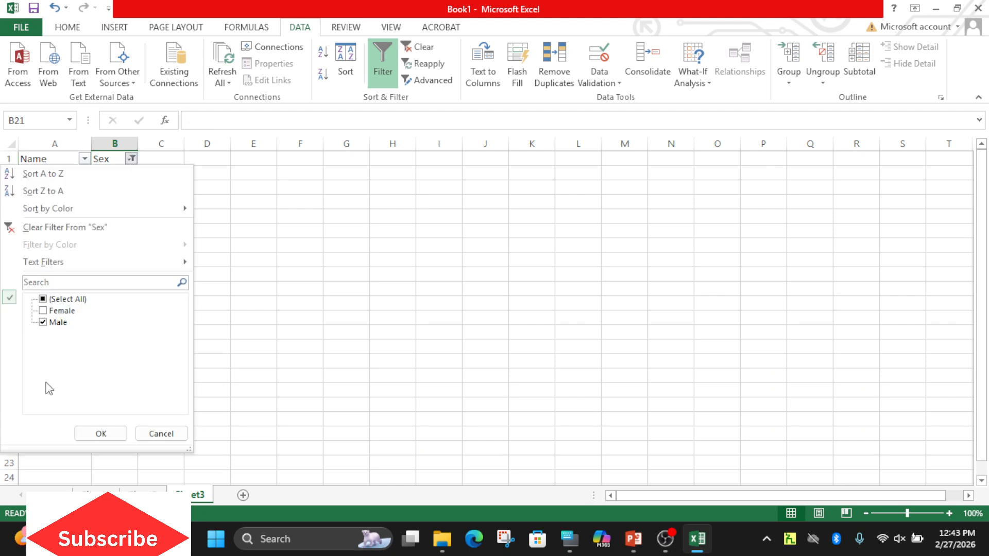
pyautogui.click(44, 322)
pyautogui.click(43, 311)
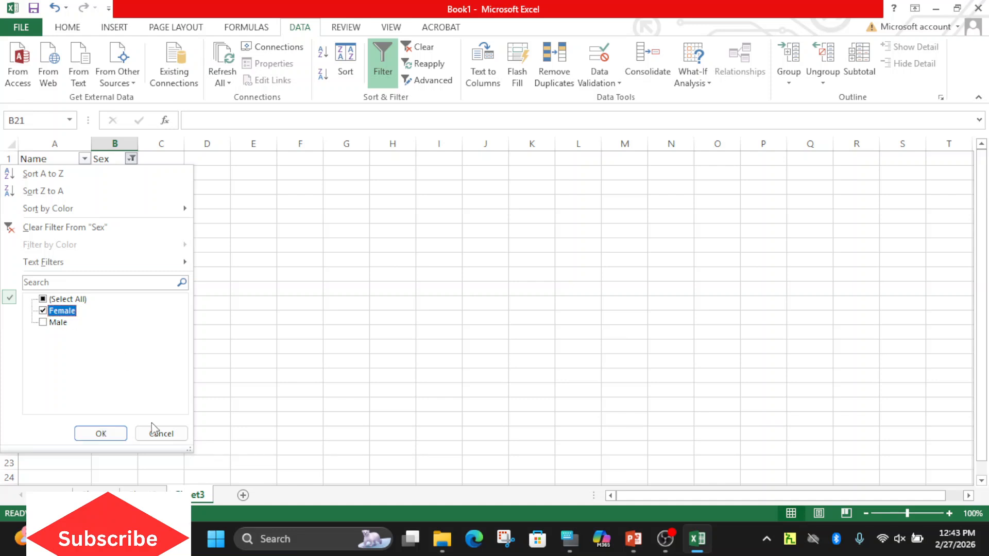
pyautogui.click(101, 434)
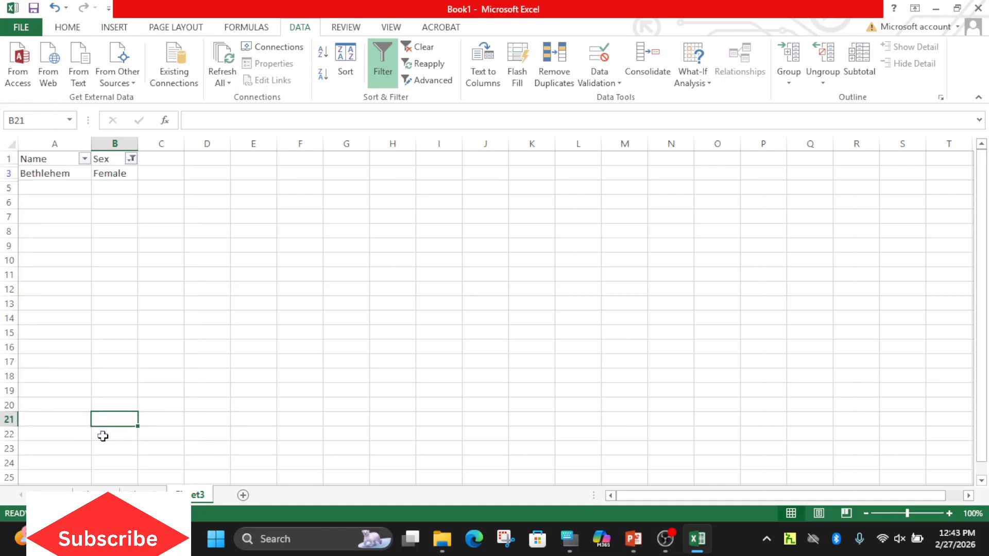
# Include Male again in the Sex column filter alongside Female.
pyautogui.click(132, 160)
pyautogui.click(56, 323)
pyautogui.click(102, 433)
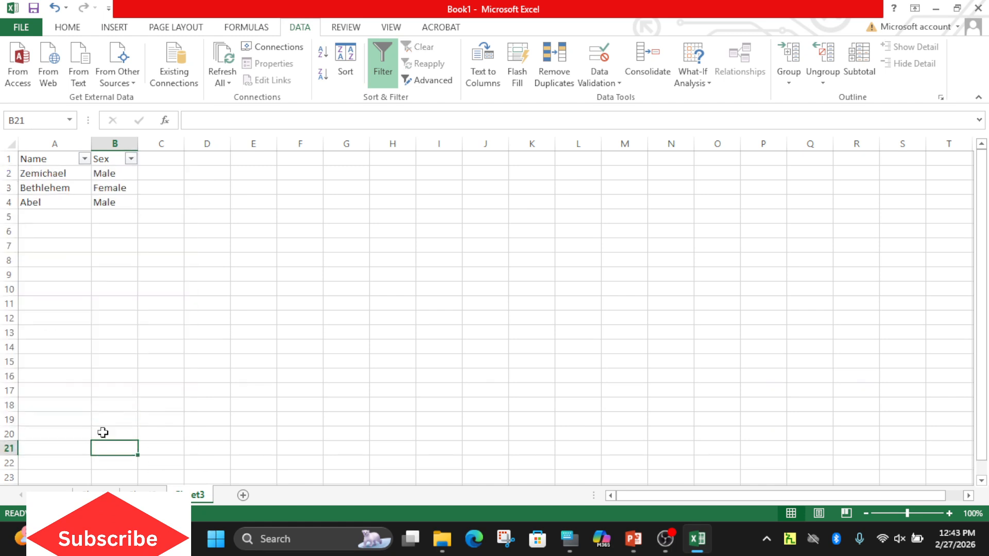
# Filter the Name column to show only the first name in its alphabetical filter list.
pyautogui.click(85, 159)
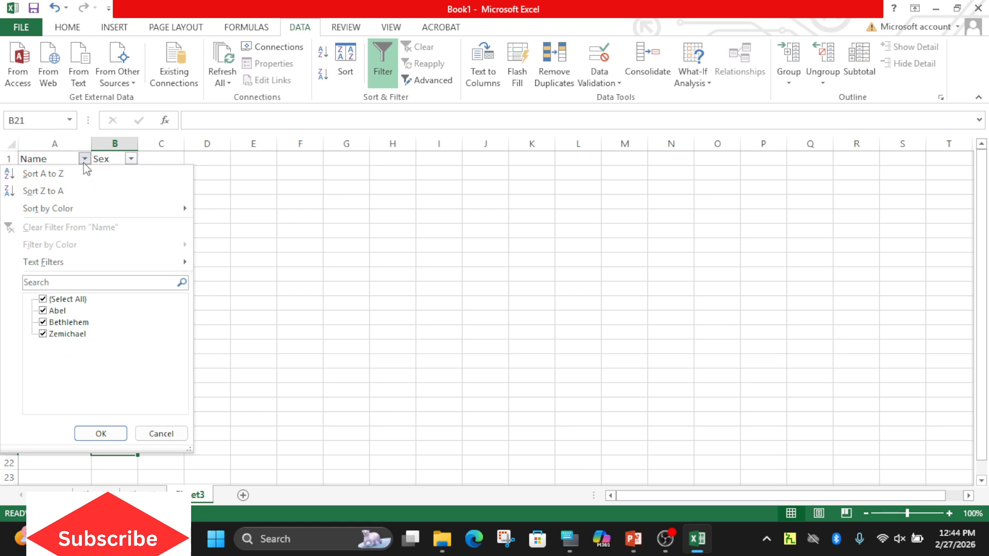
pyautogui.click(49, 300)
pyautogui.click(52, 310)
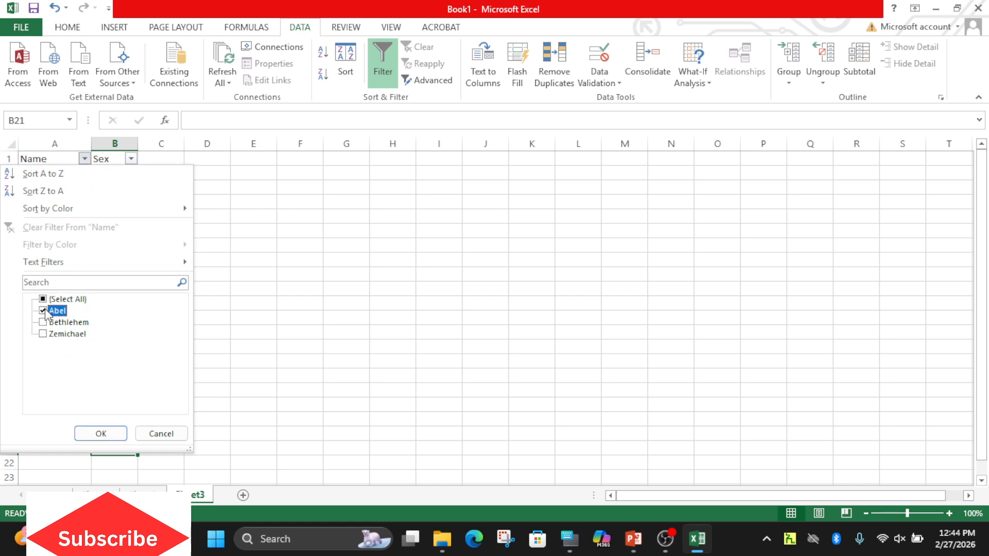
pyautogui.click(120, 439)
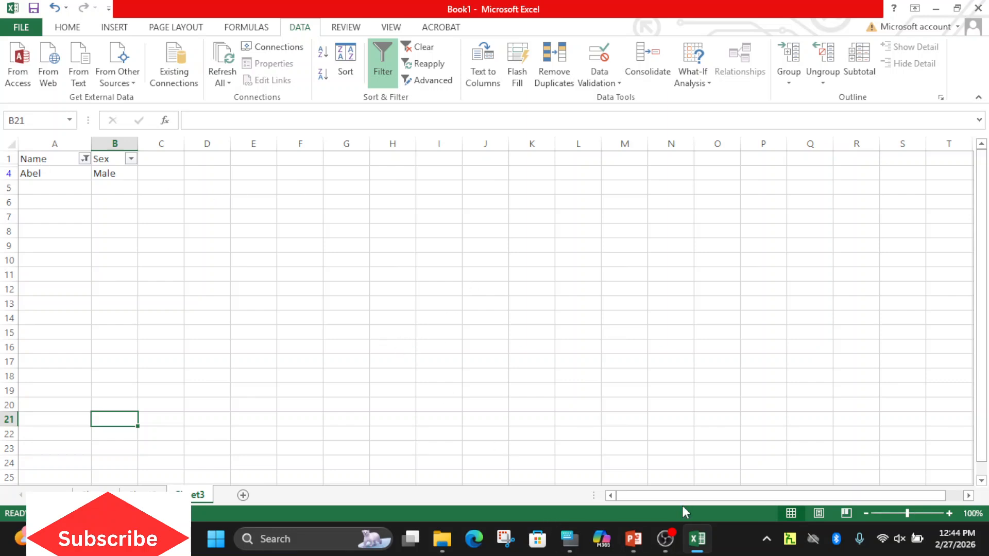
# Switch to PowerPoint, present the textbook from the current slide, and read through sorting, filtering and charts to cell formatting on page 117.
pyautogui.click(636, 540)
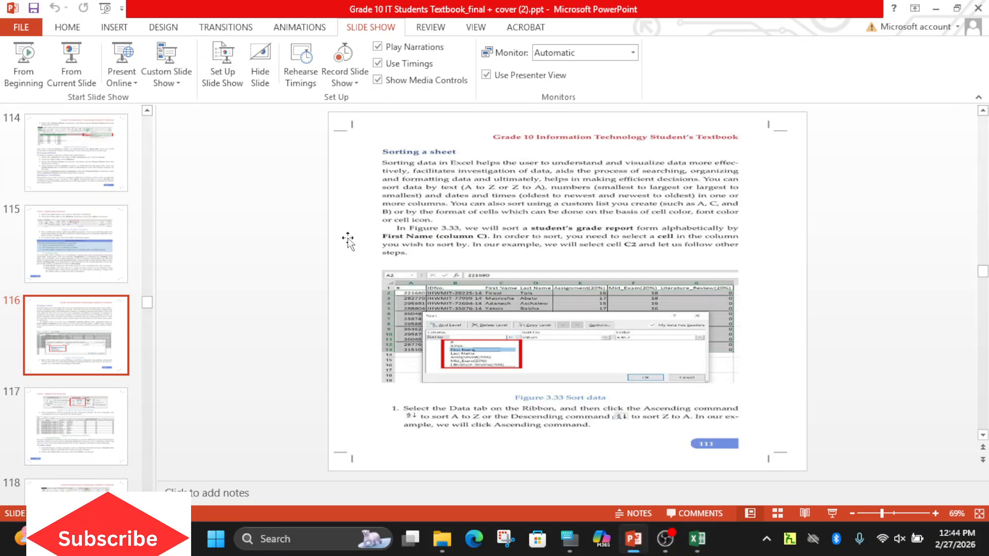
pyautogui.click(72, 67)
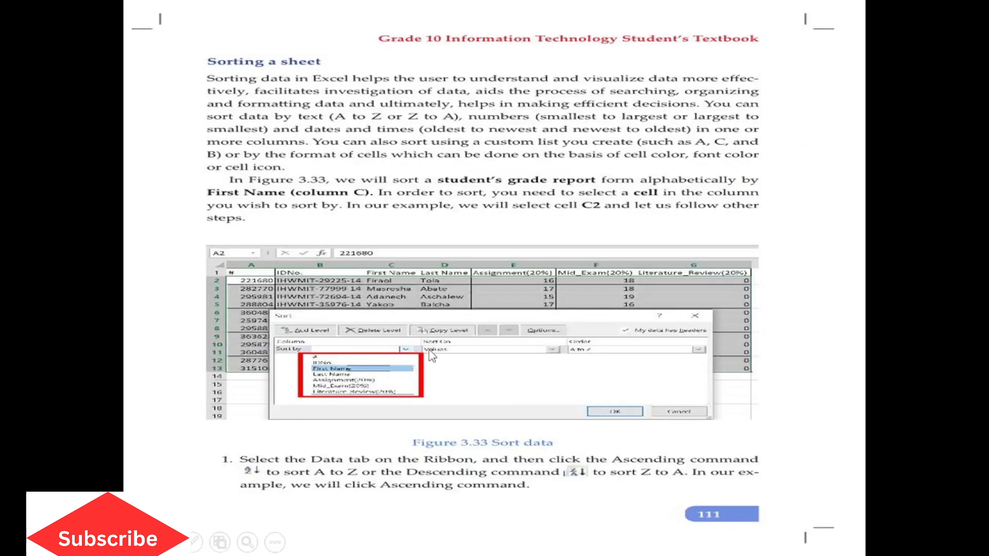
pyautogui.click(431, 355)
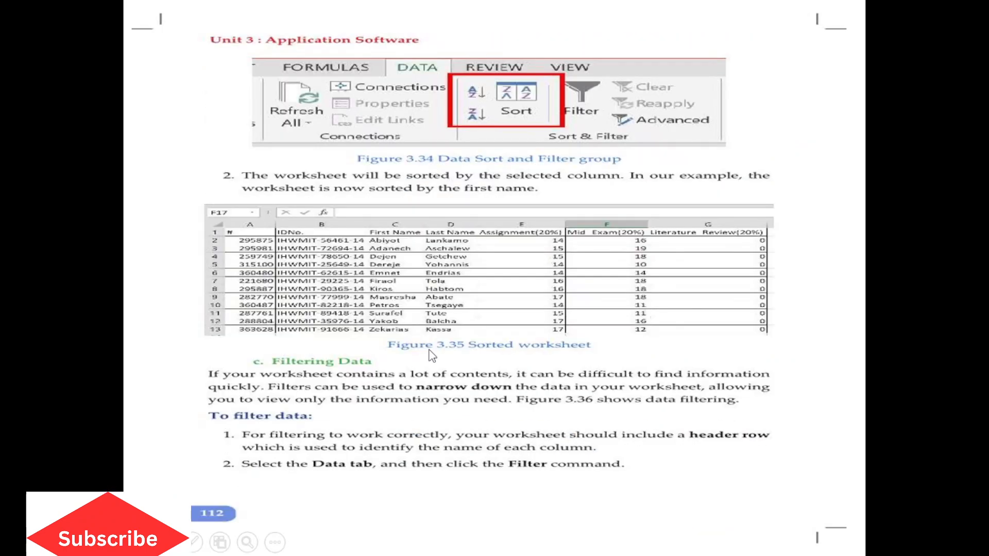
pyautogui.click(432, 355)
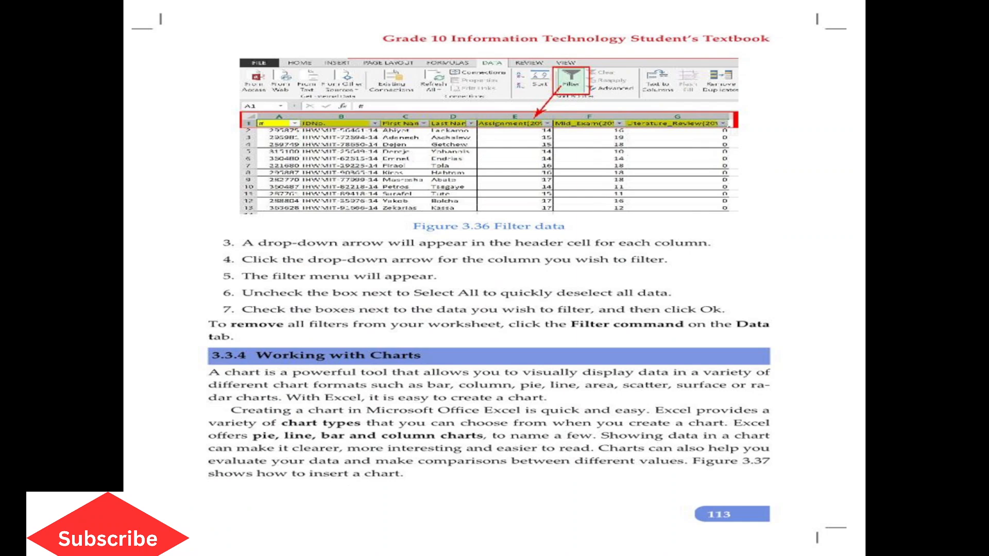
pyautogui.press('Right')
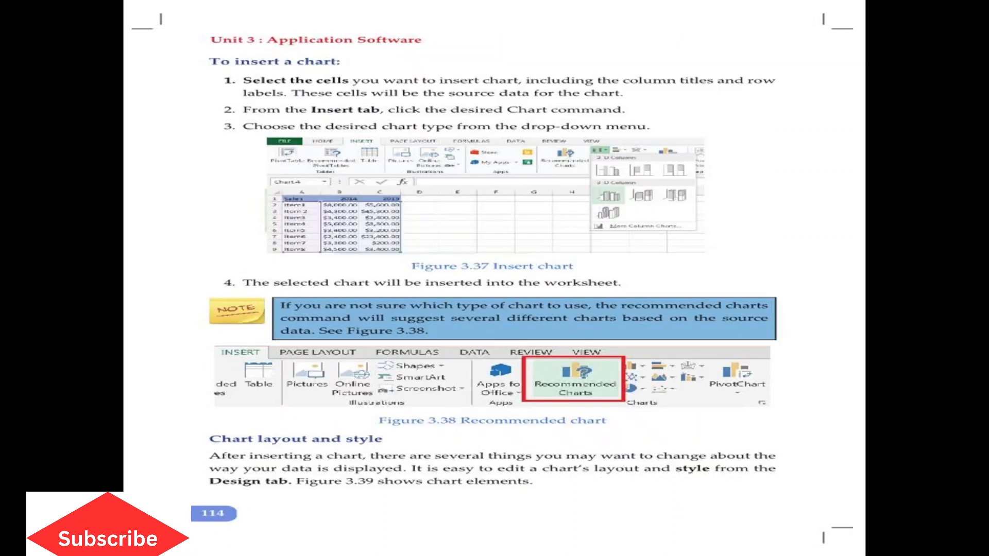
pyautogui.press('Right')
pyautogui.press('Right')
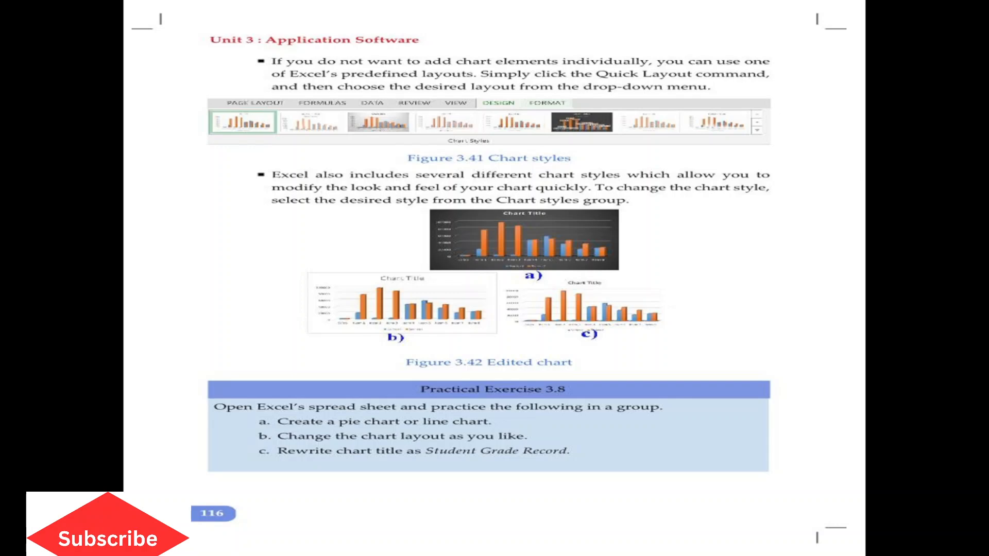
pyautogui.press('Right')
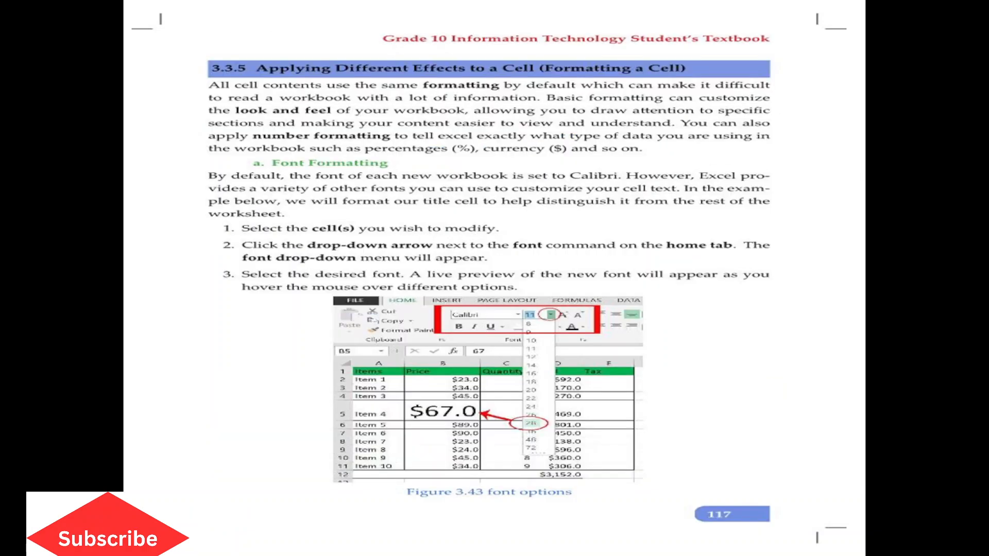
pyautogui.rightClick(556, 315)
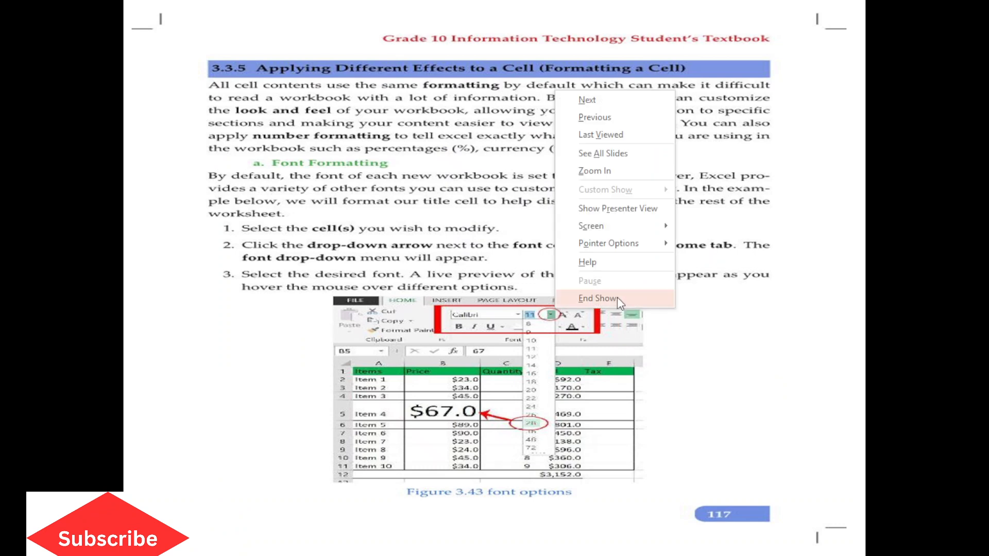